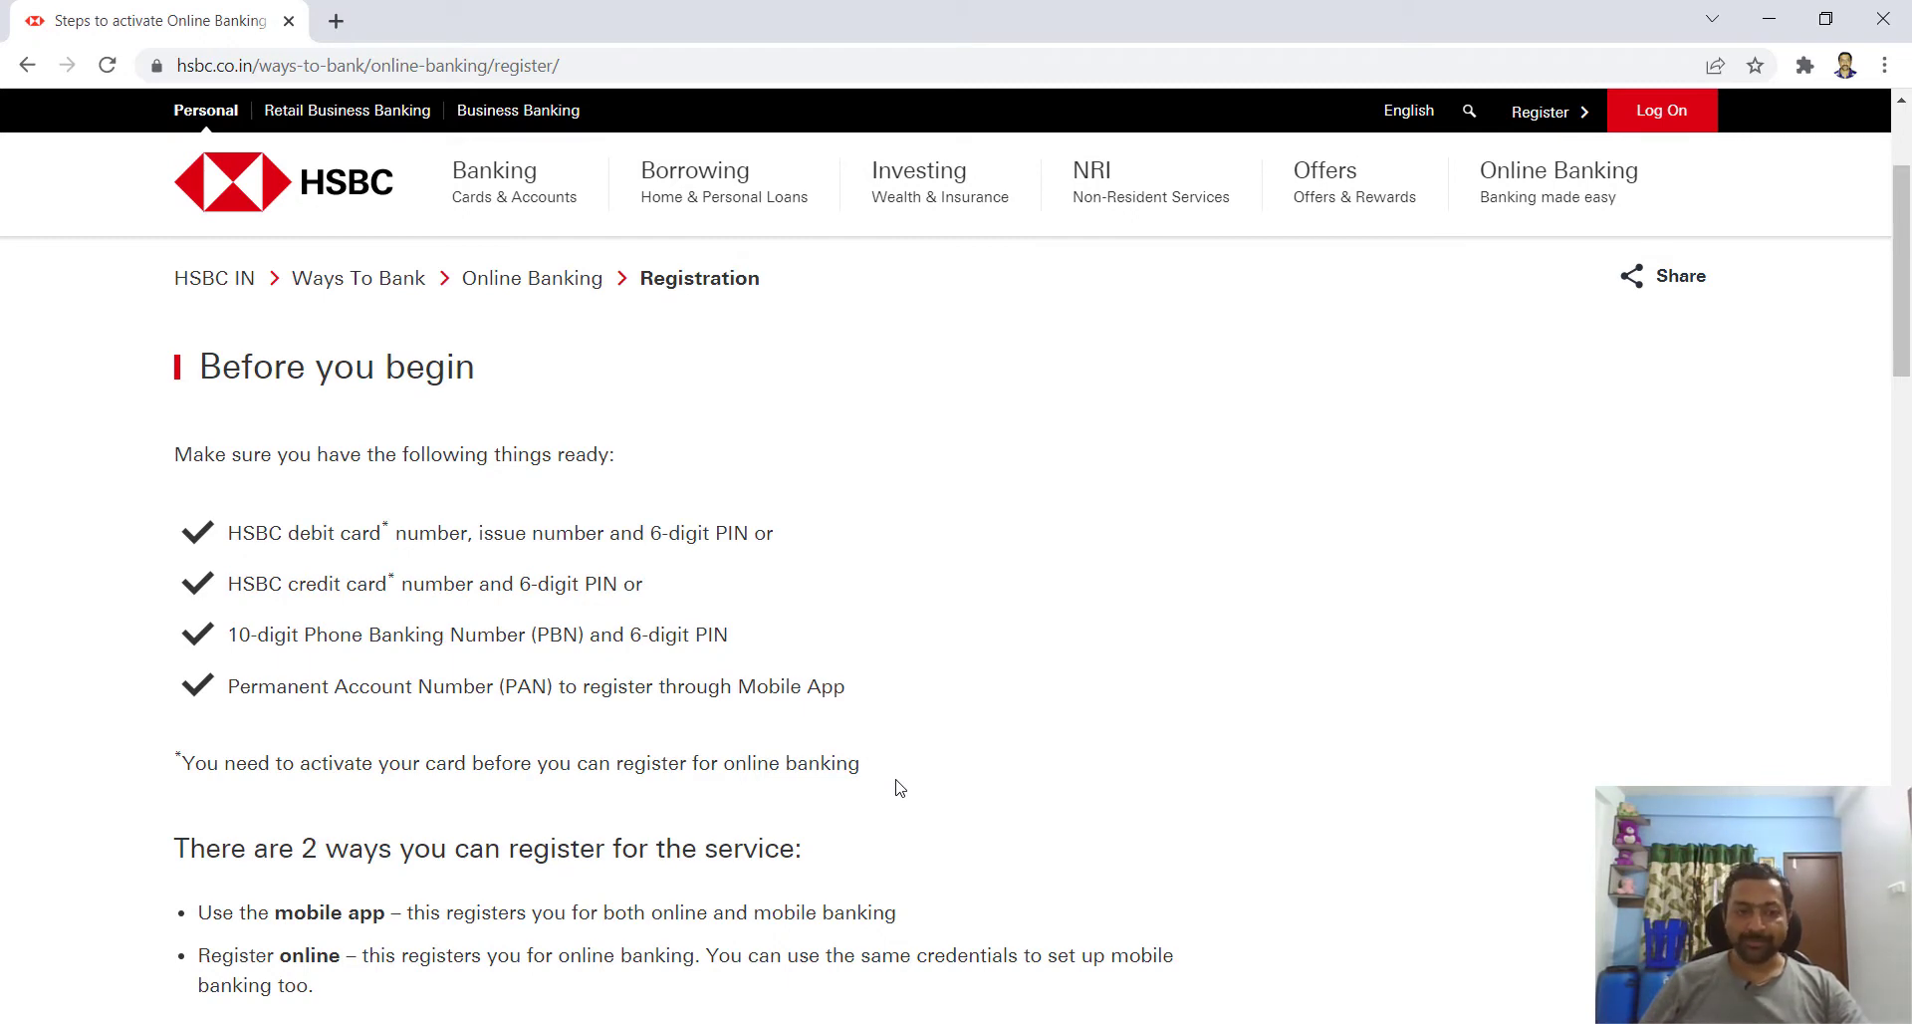
- Scroll through the 'Before you begin' list of what to have ready for registration
{"action": "scroll", "coordinate": [896, 785], "scroll_direction": "down", "scroll_amount": 2}
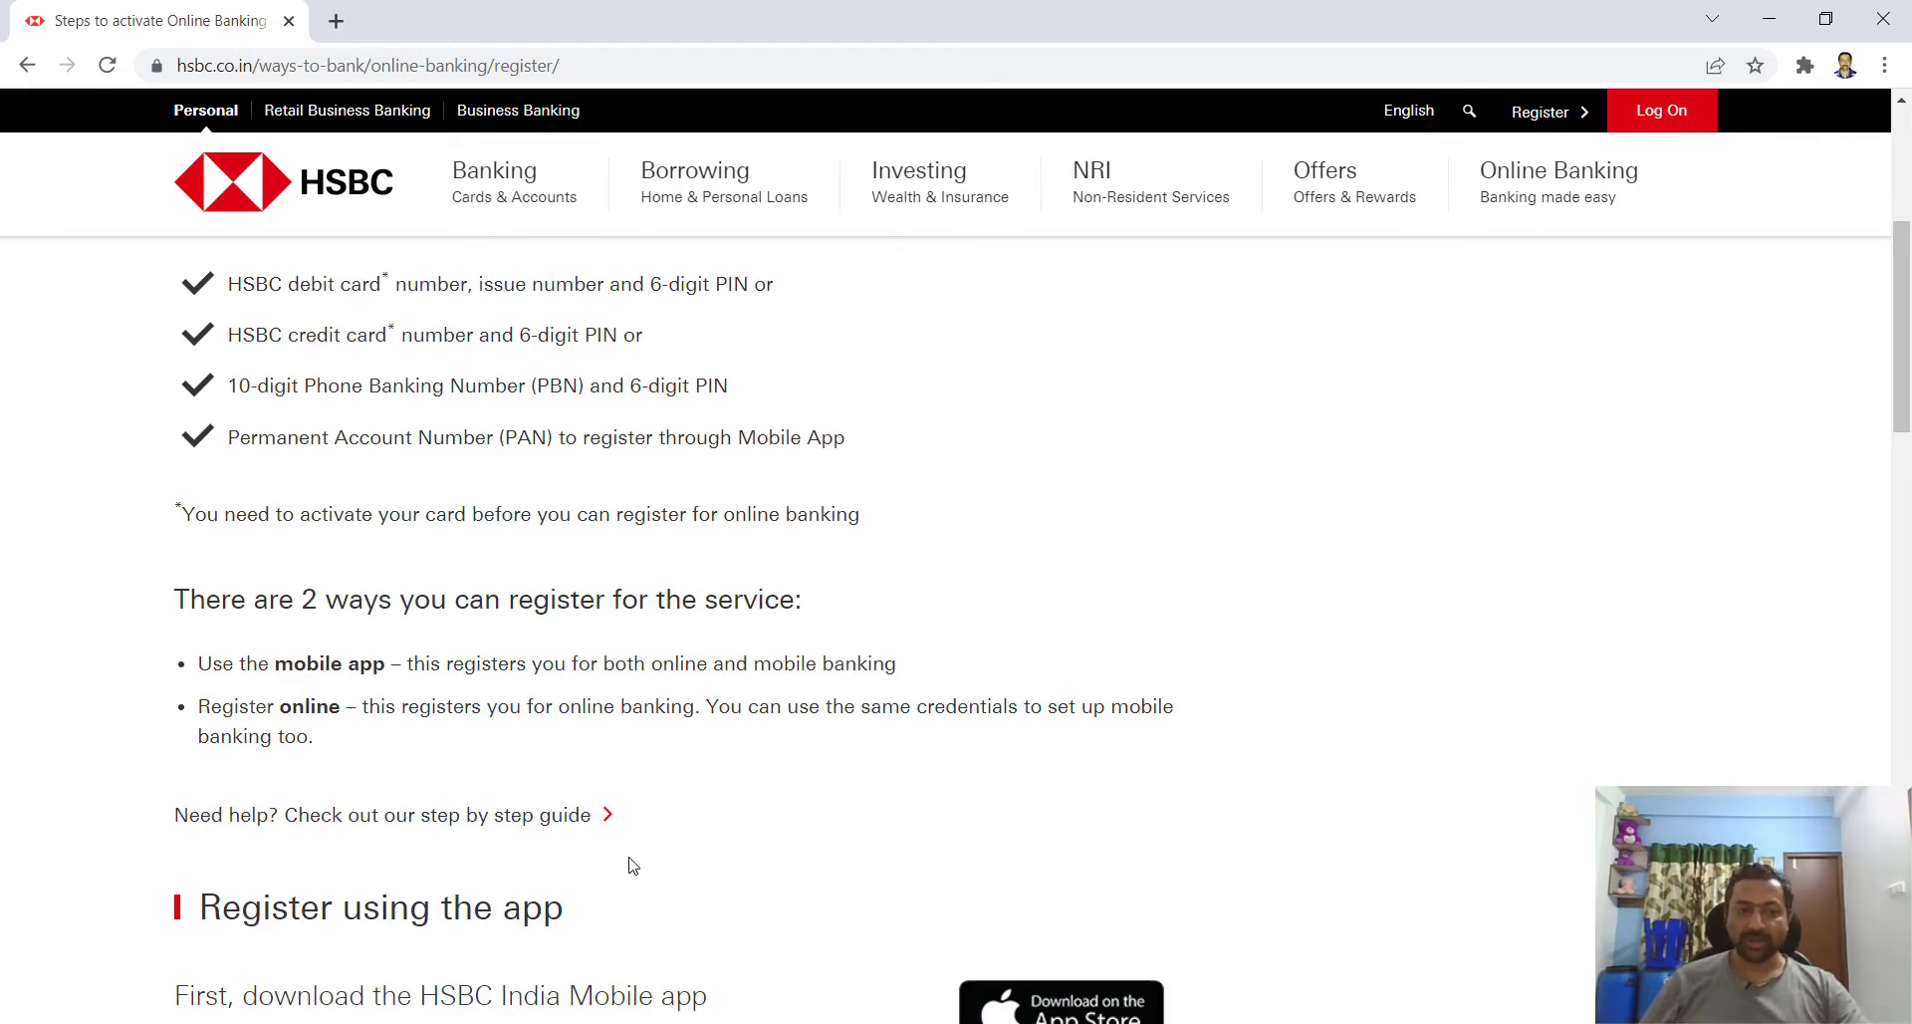
- Start registering from the 'Register online' section of the registration page
{"action": "scroll", "coordinate": [629, 862], "scroll_direction": "down", "scroll_amount": 12}
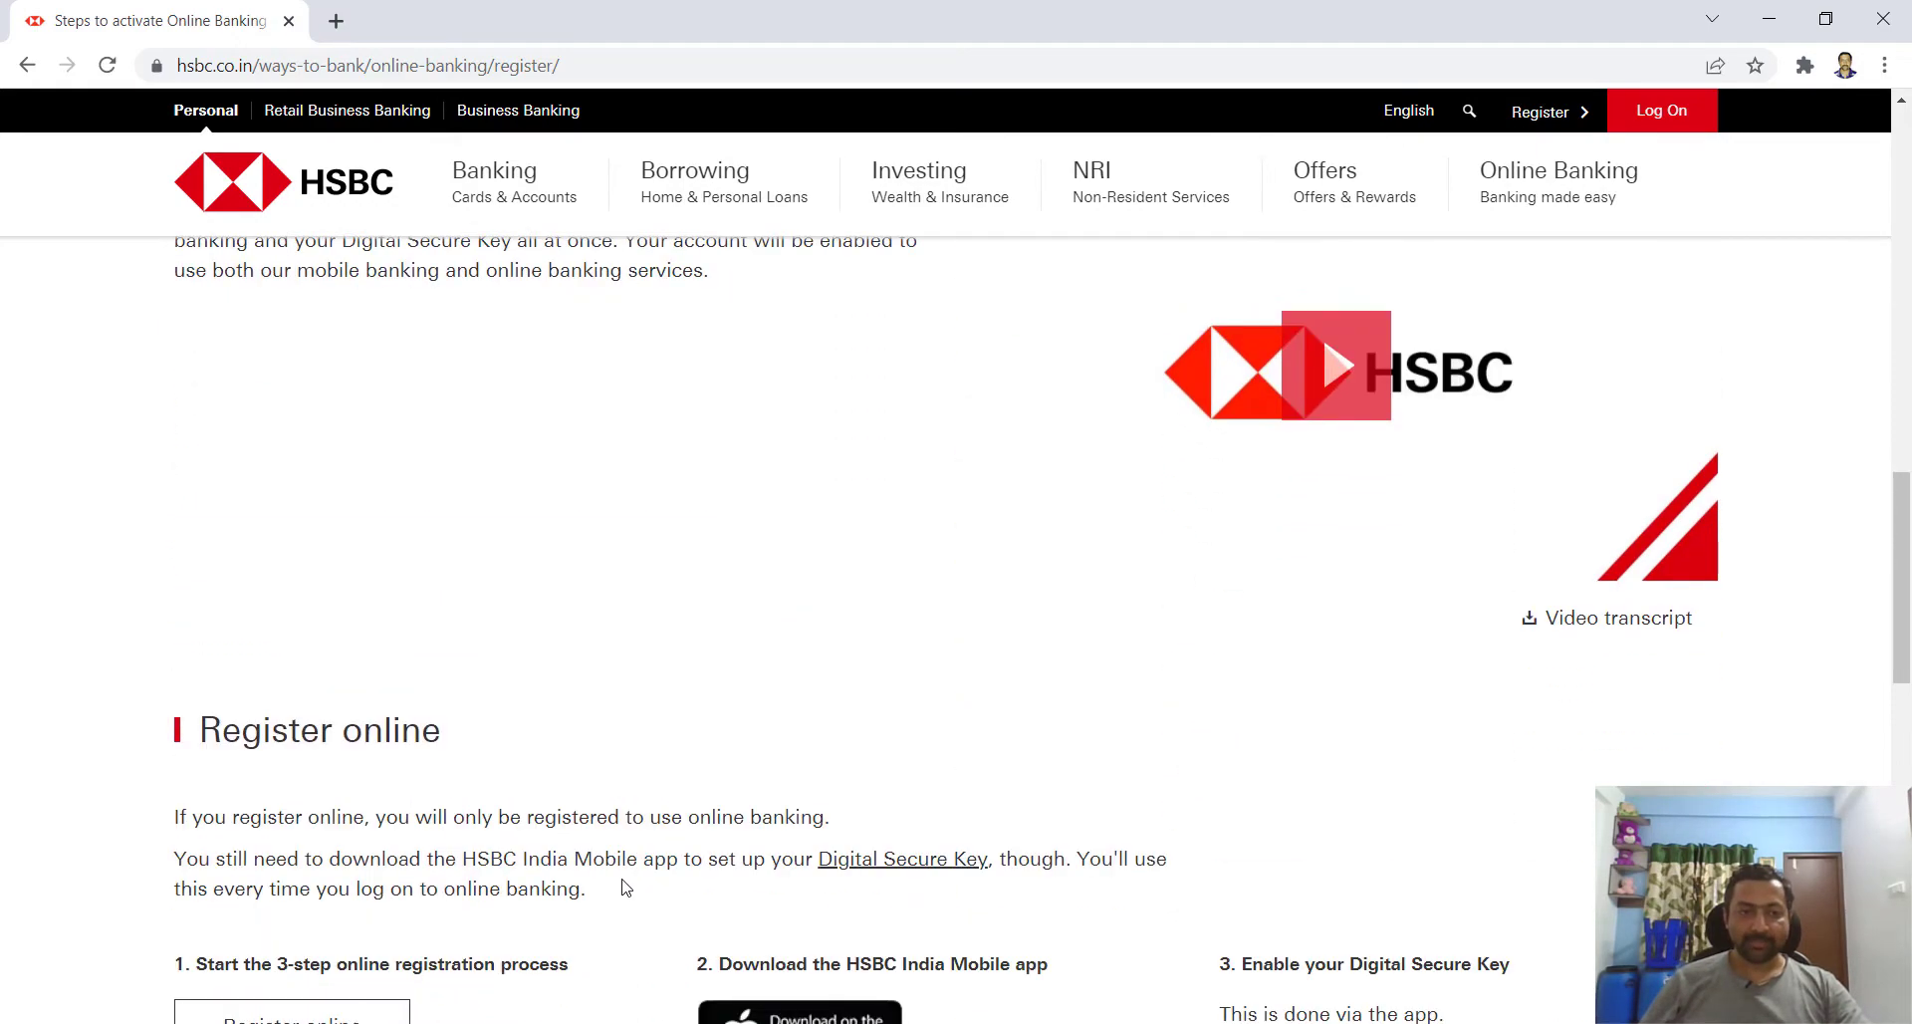
{"action": "scroll", "coordinate": [625, 886], "scroll_direction": "down", "scroll_amount": 4}
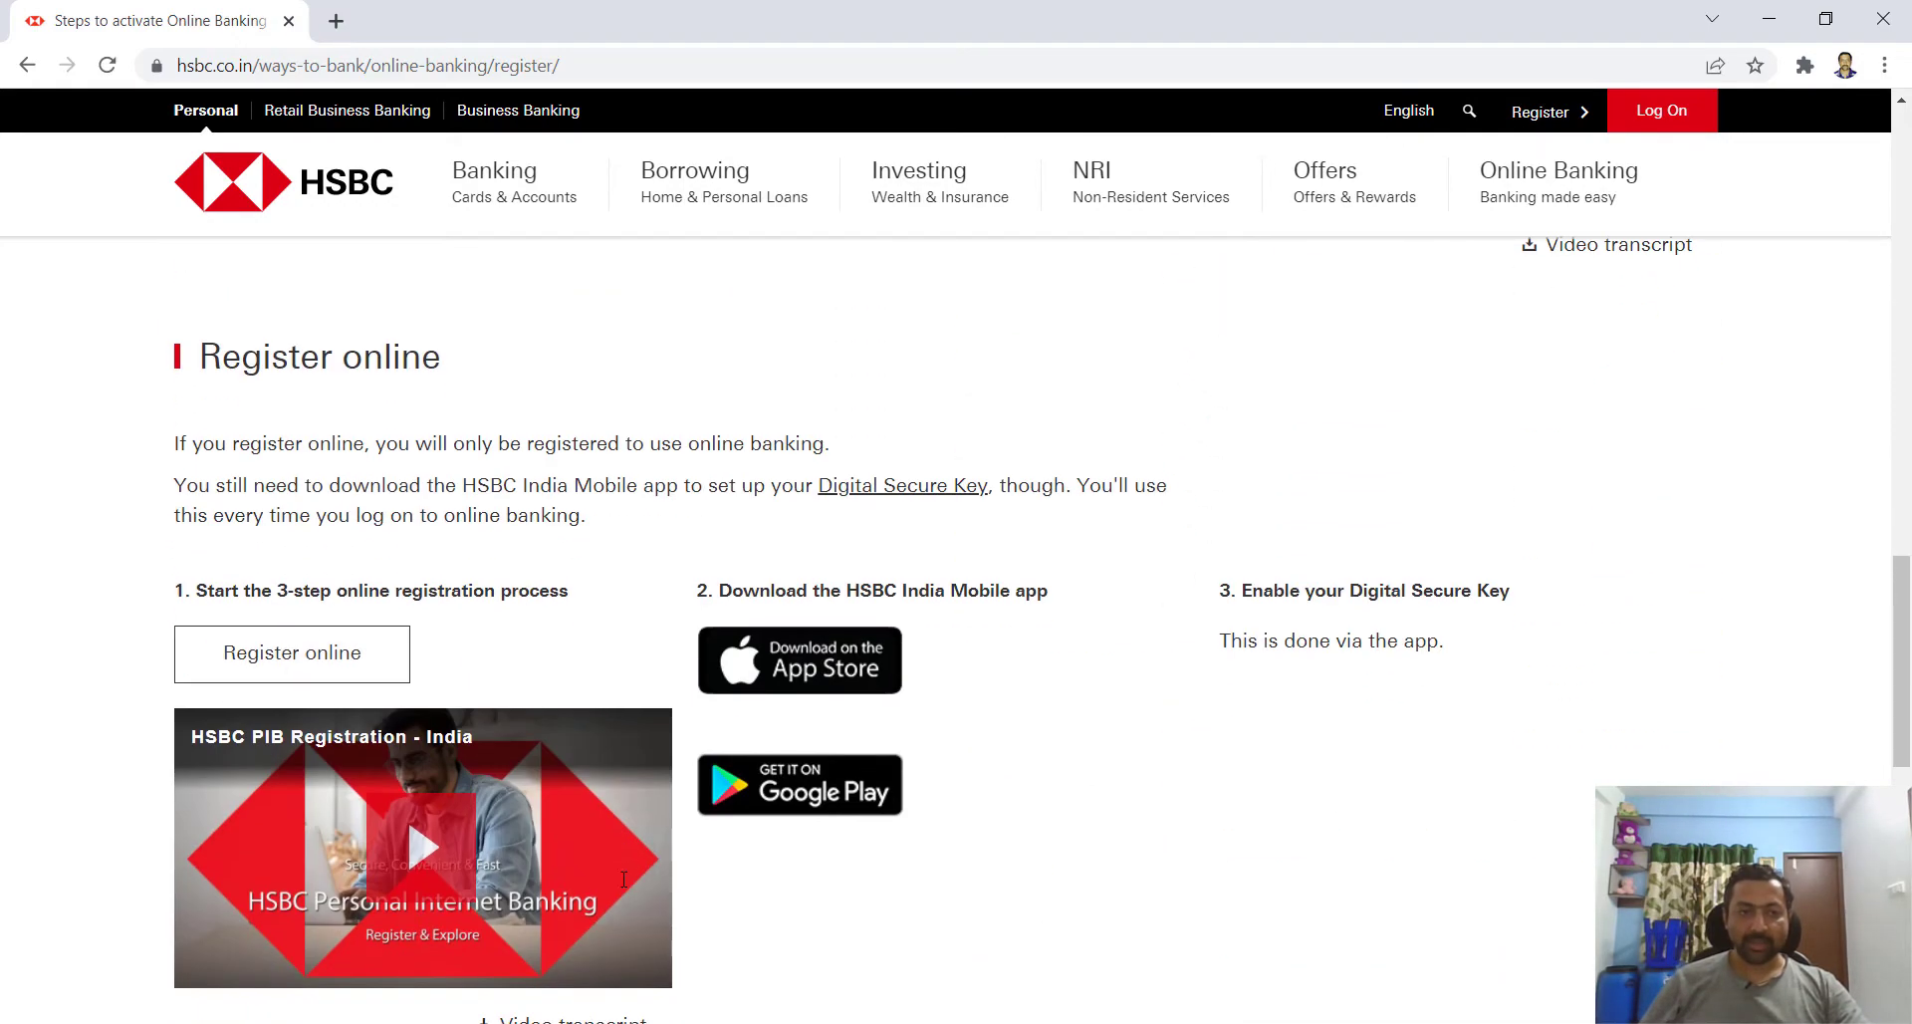
{"action": "left_click", "coordinate": [307, 667]}
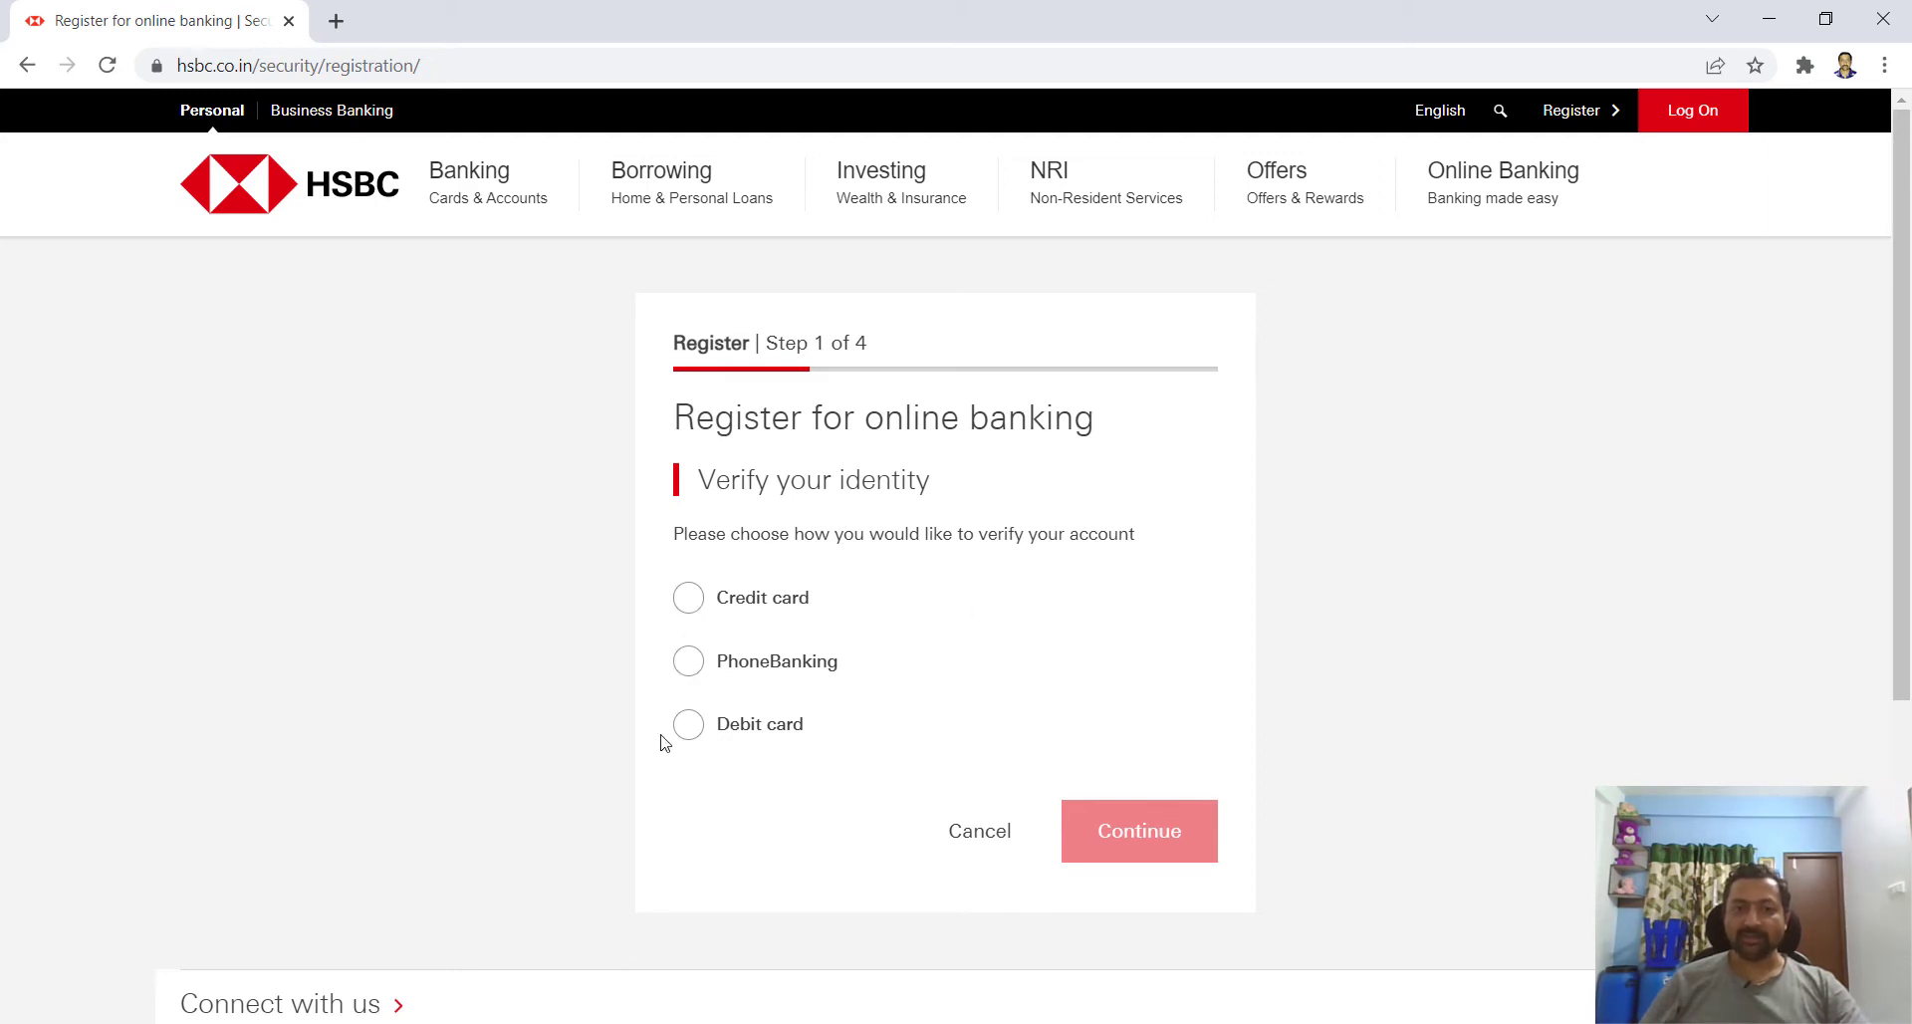
- Verify identity as a credit-card-only customer using the card's 6-digit PIN
{"action": "left_click", "coordinate": [695, 609]}
{"action": "scroll", "coordinate": [1065, 665], "scroll_direction": "down", "scroll_amount": 1}
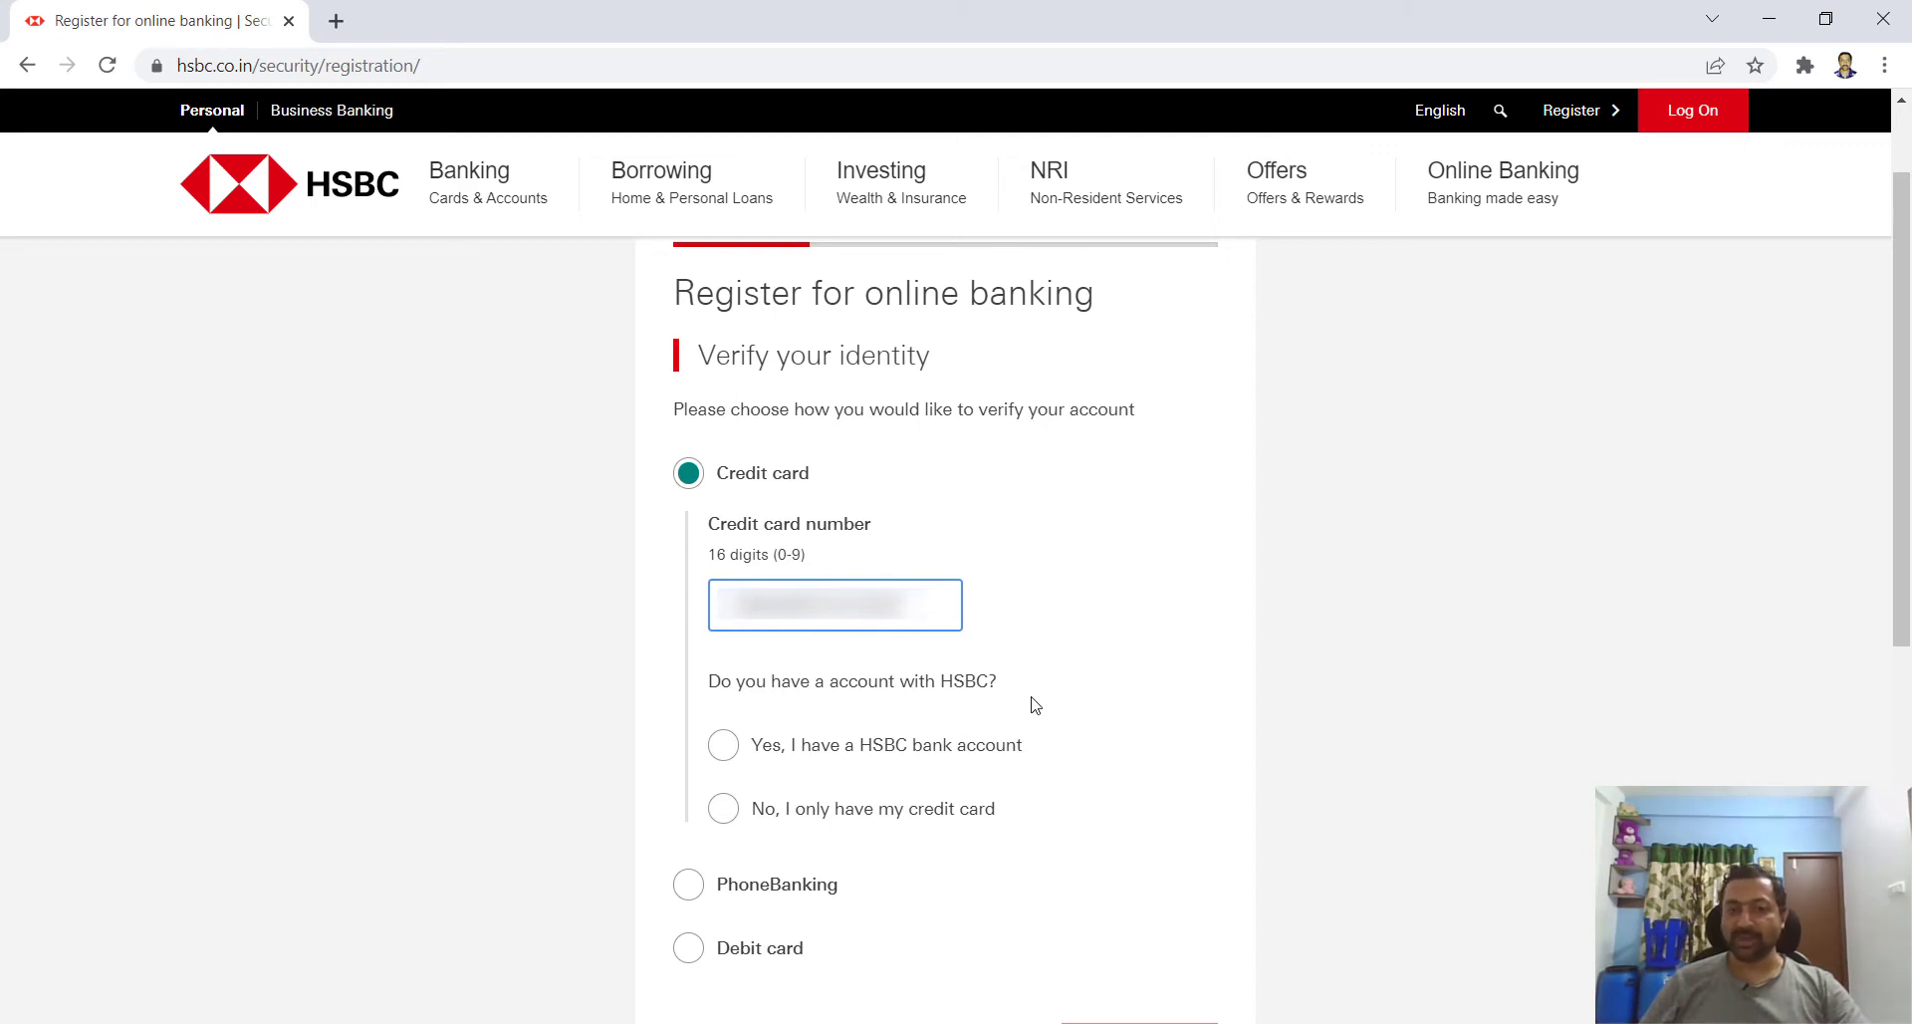
{"action": "scroll", "coordinate": [1026, 723], "scroll_direction": "down", "scroll_amount": 1}
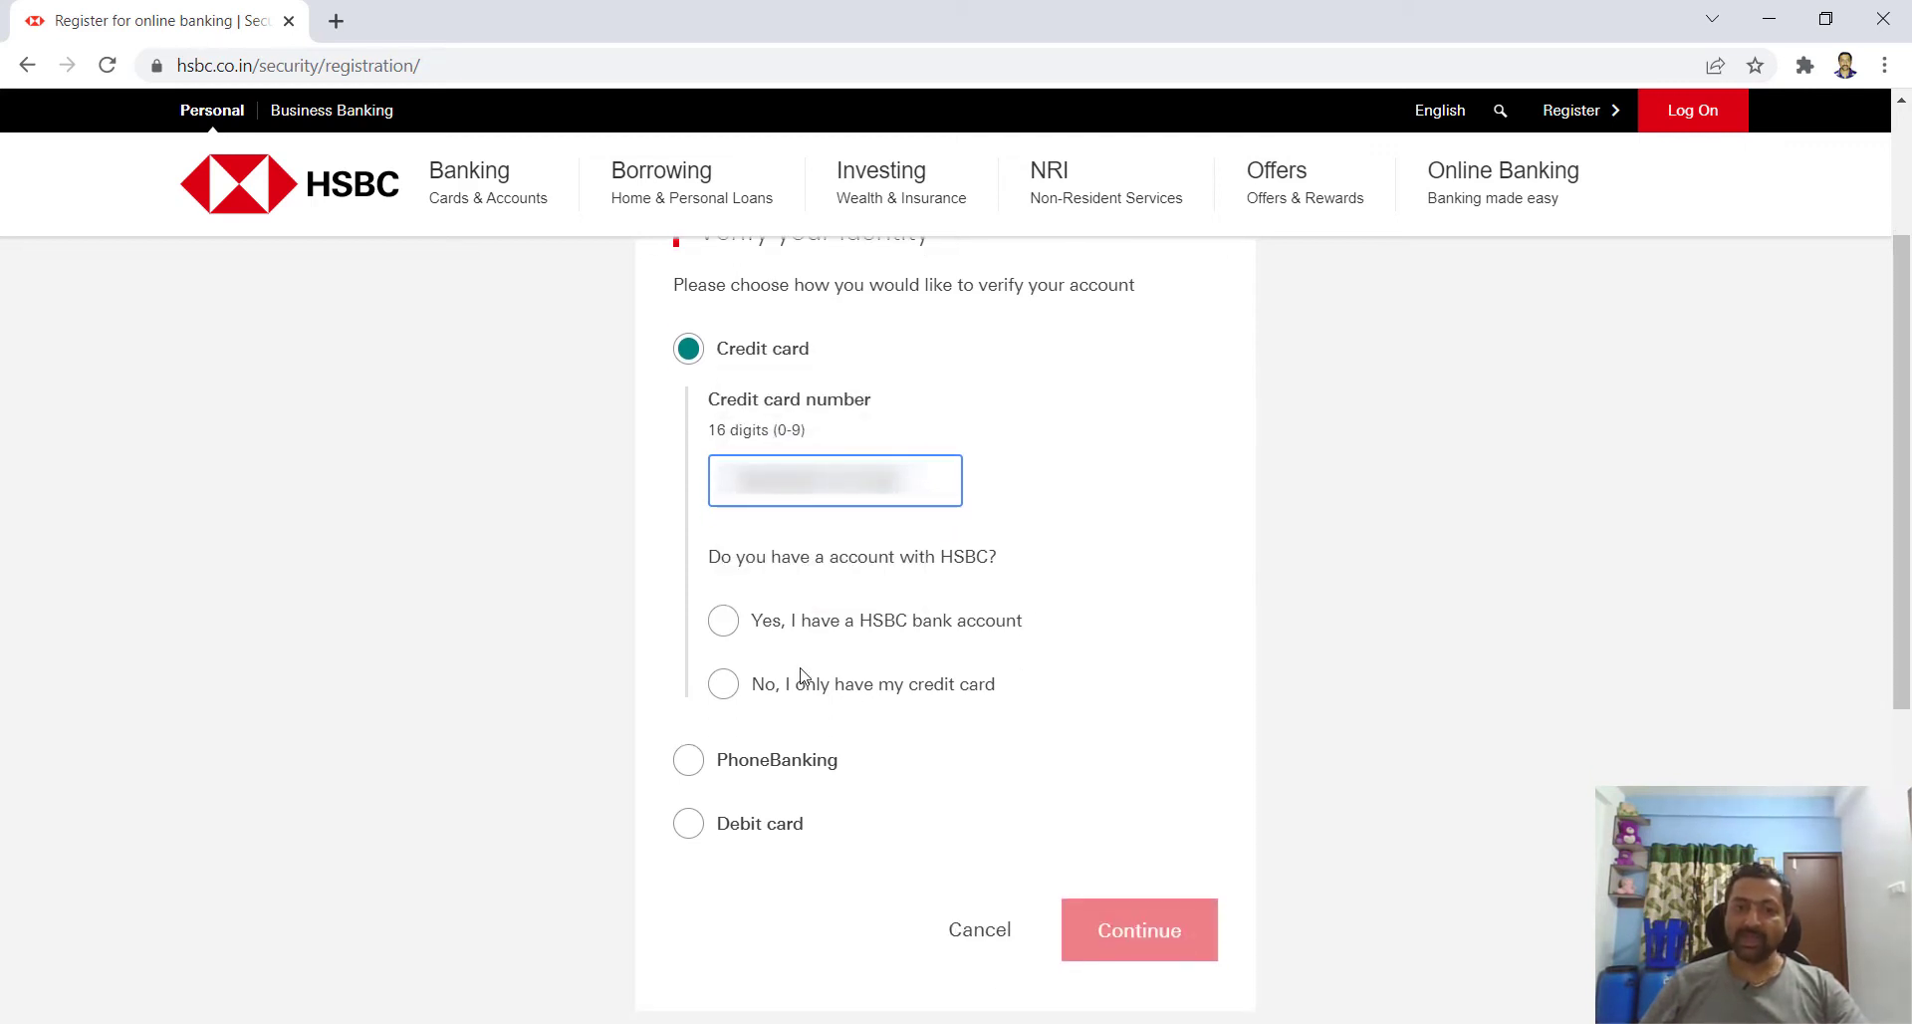
{"action": "left_click", "coordinate": [724, 683]}
{"action": "scroll", "coordinate": [847, 448], "scroll_direction": "down", "scroll_amount": 3}
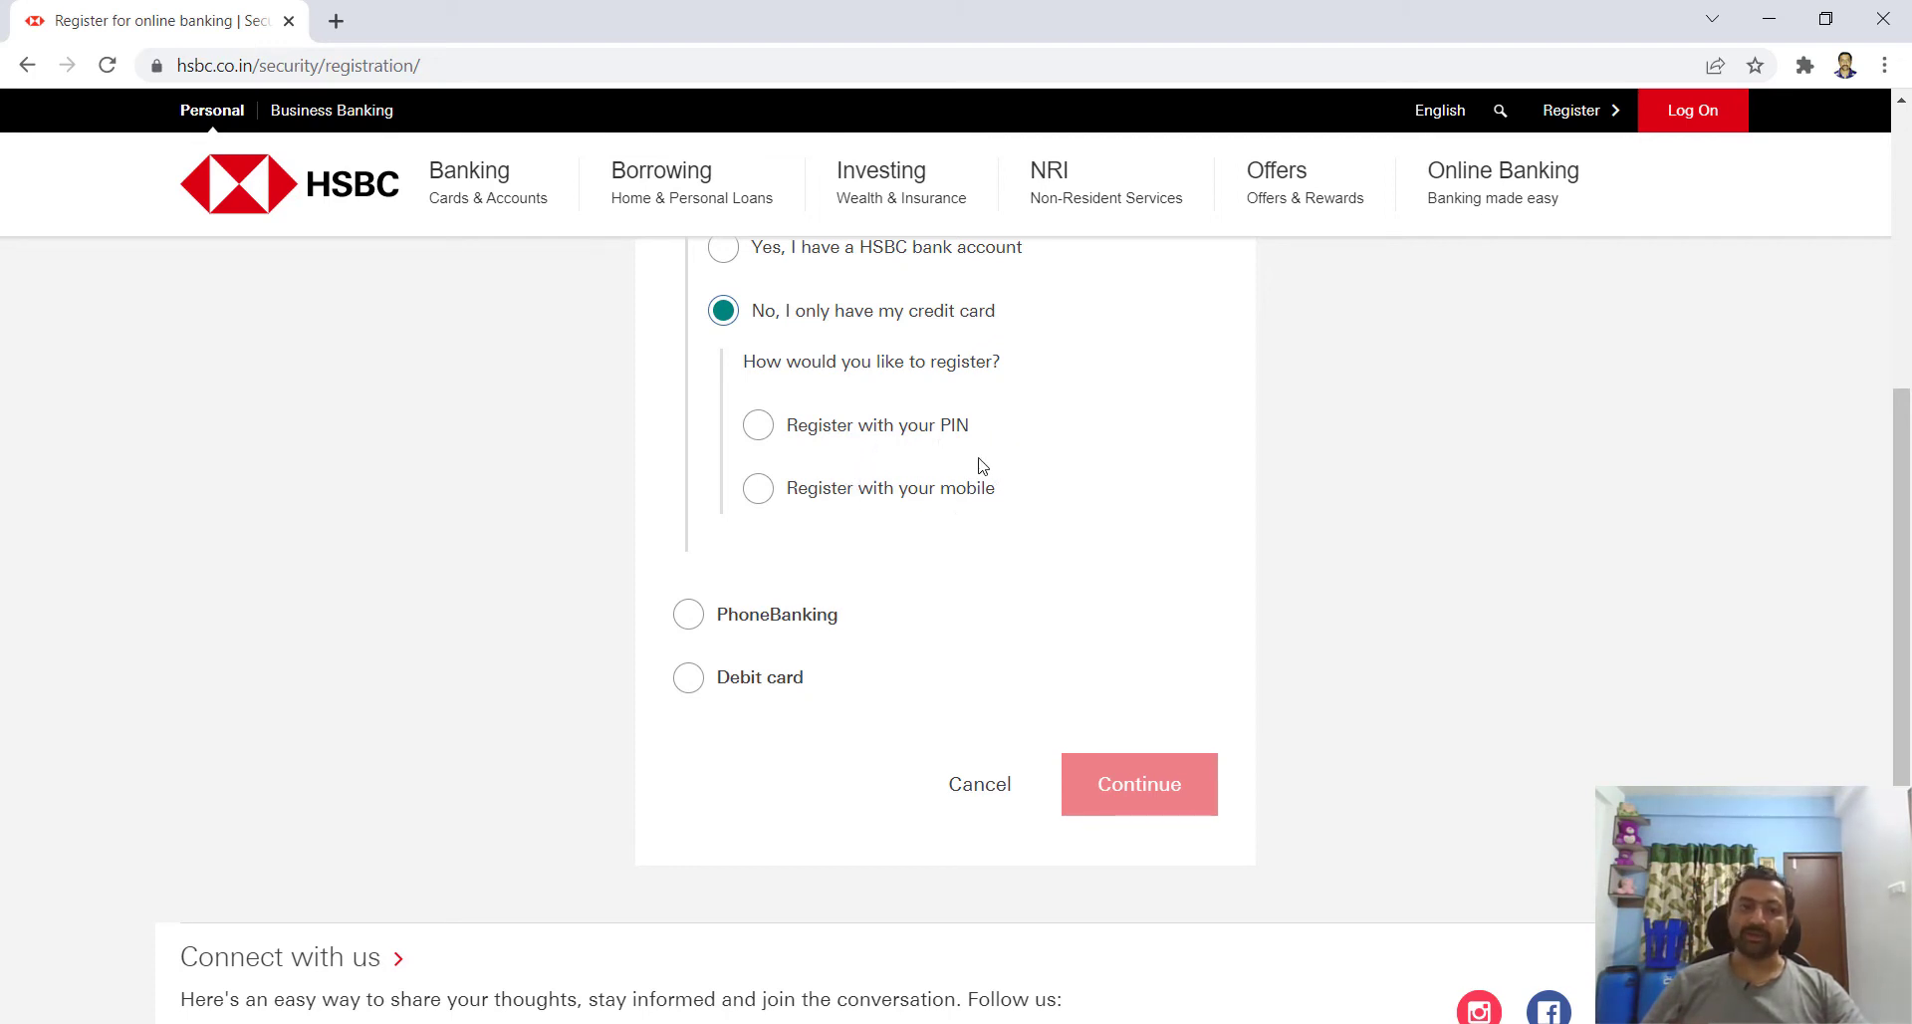
{"action": "left_click", "coordinate": [759, 429]}
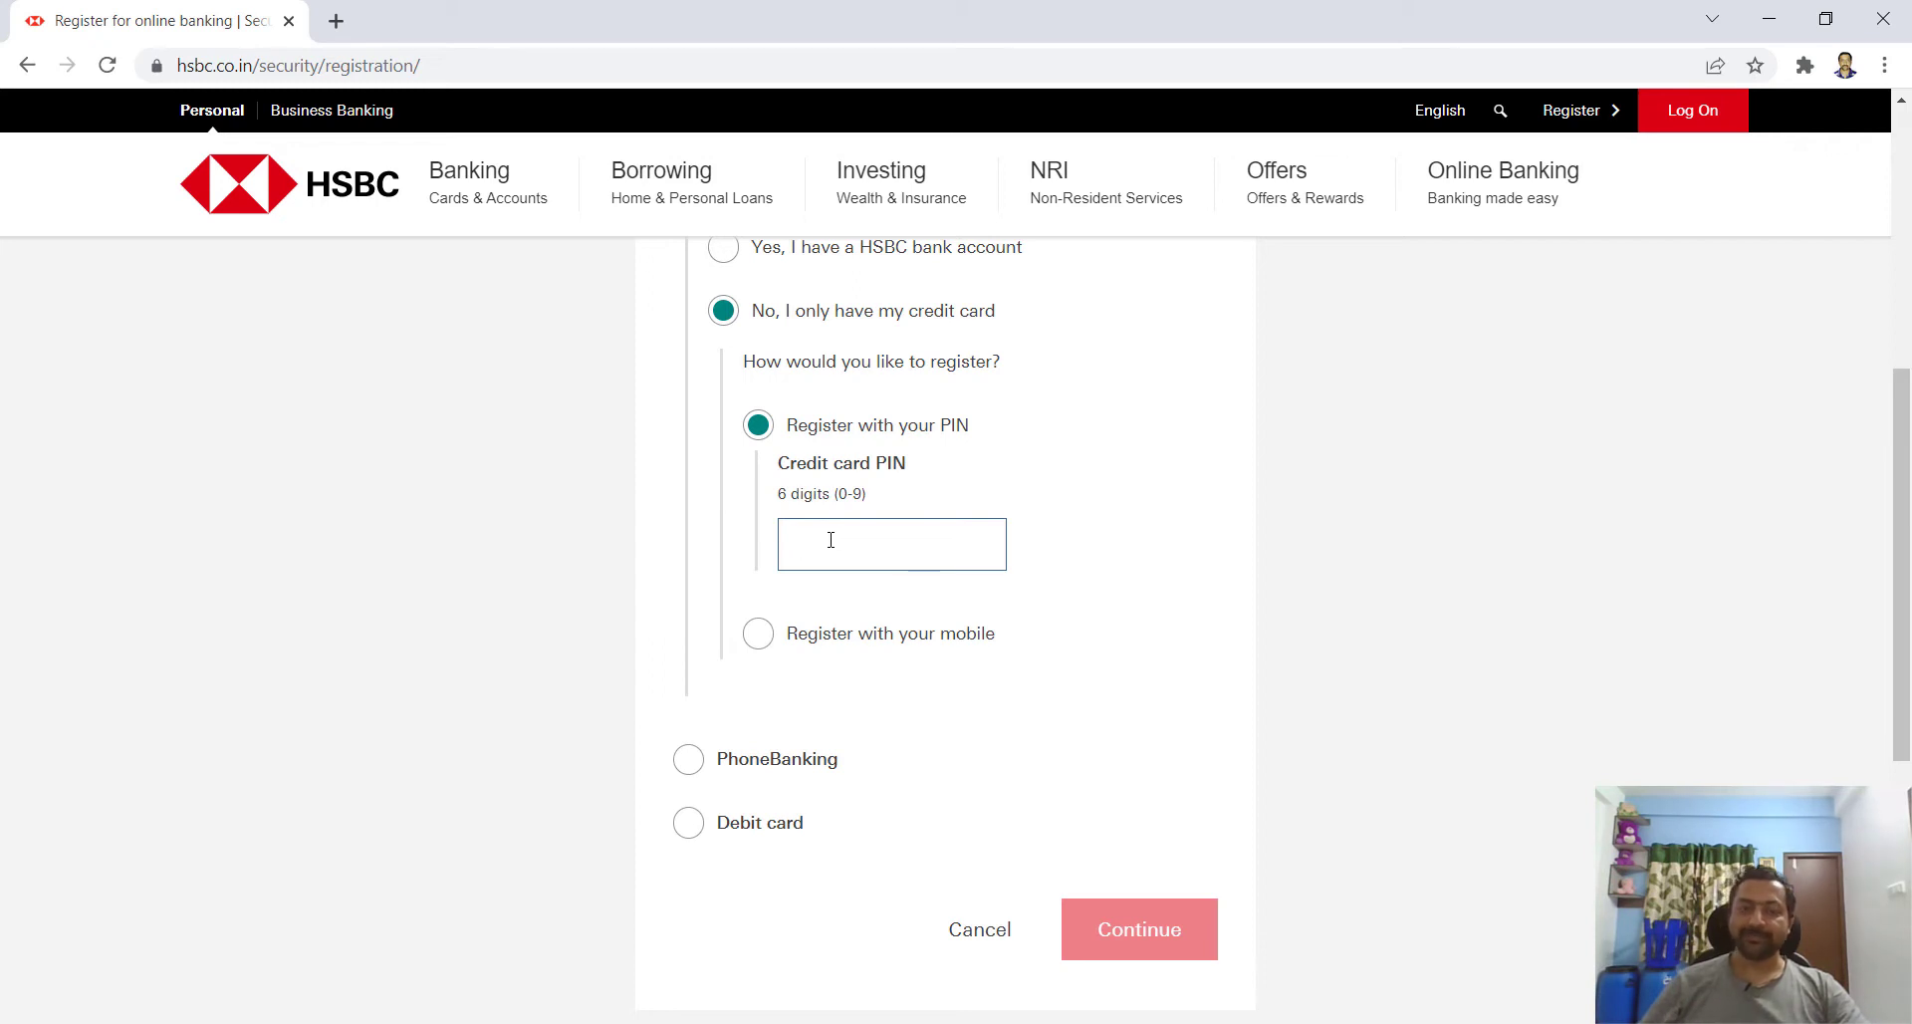
{"action": "key", "text": "ctrl+v"}
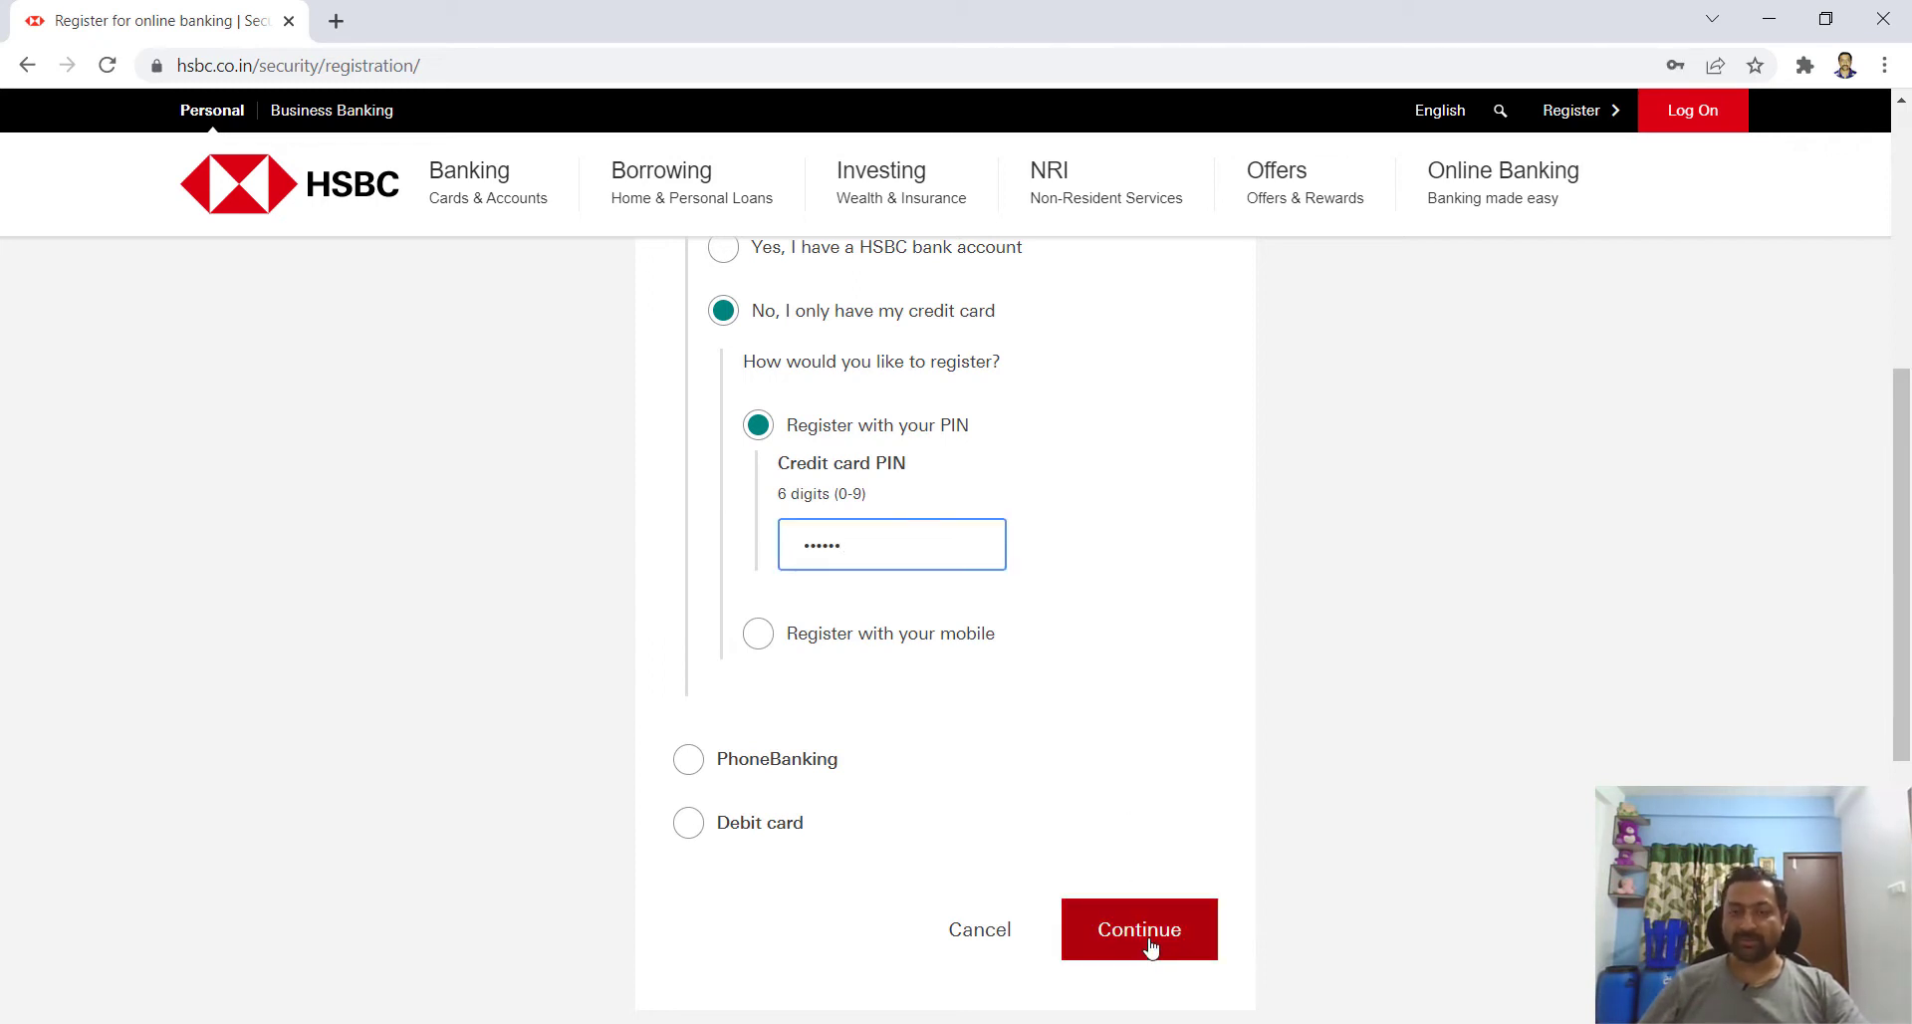
{"action": "left_click", "coordinate": [1150, 947]}
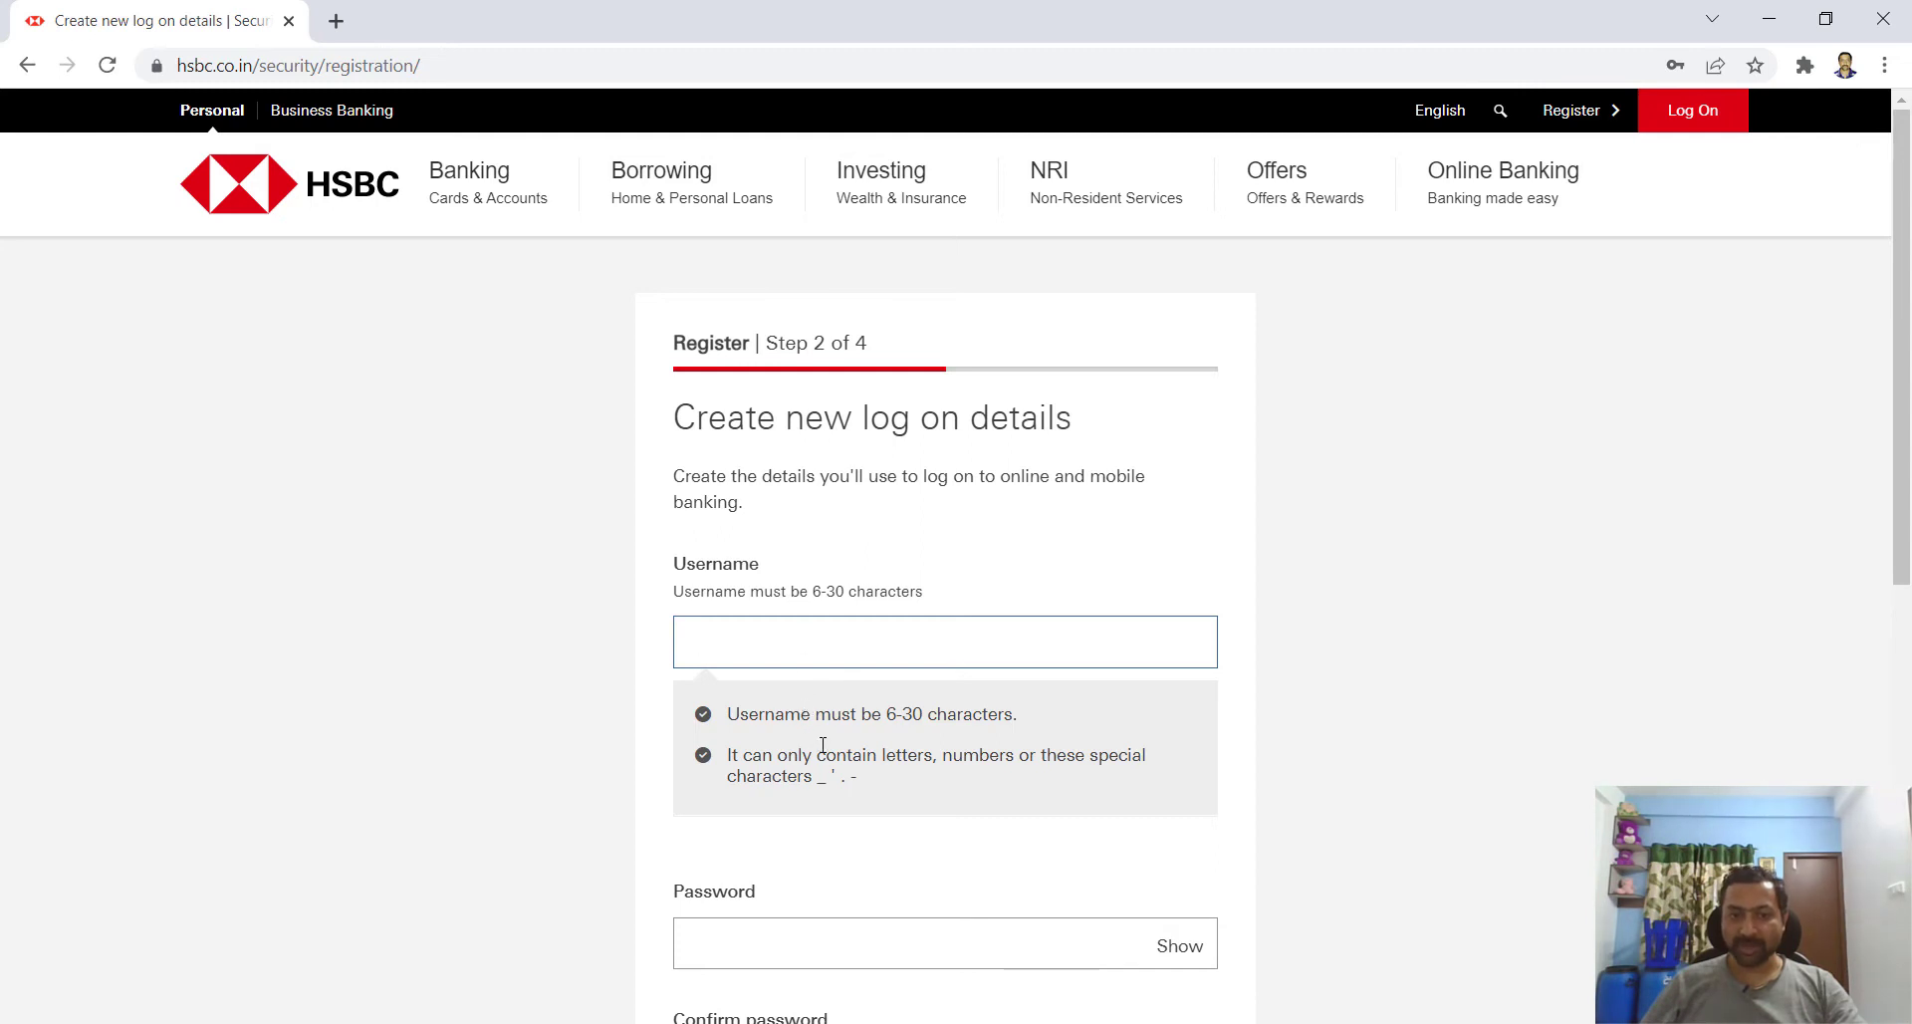
- Enter a new username plus a password and its matching confirmation, then continue
{"action": "scroll", "coordinate": [793, 747], "scroll_direction": "down", "scroll_amount": 1}
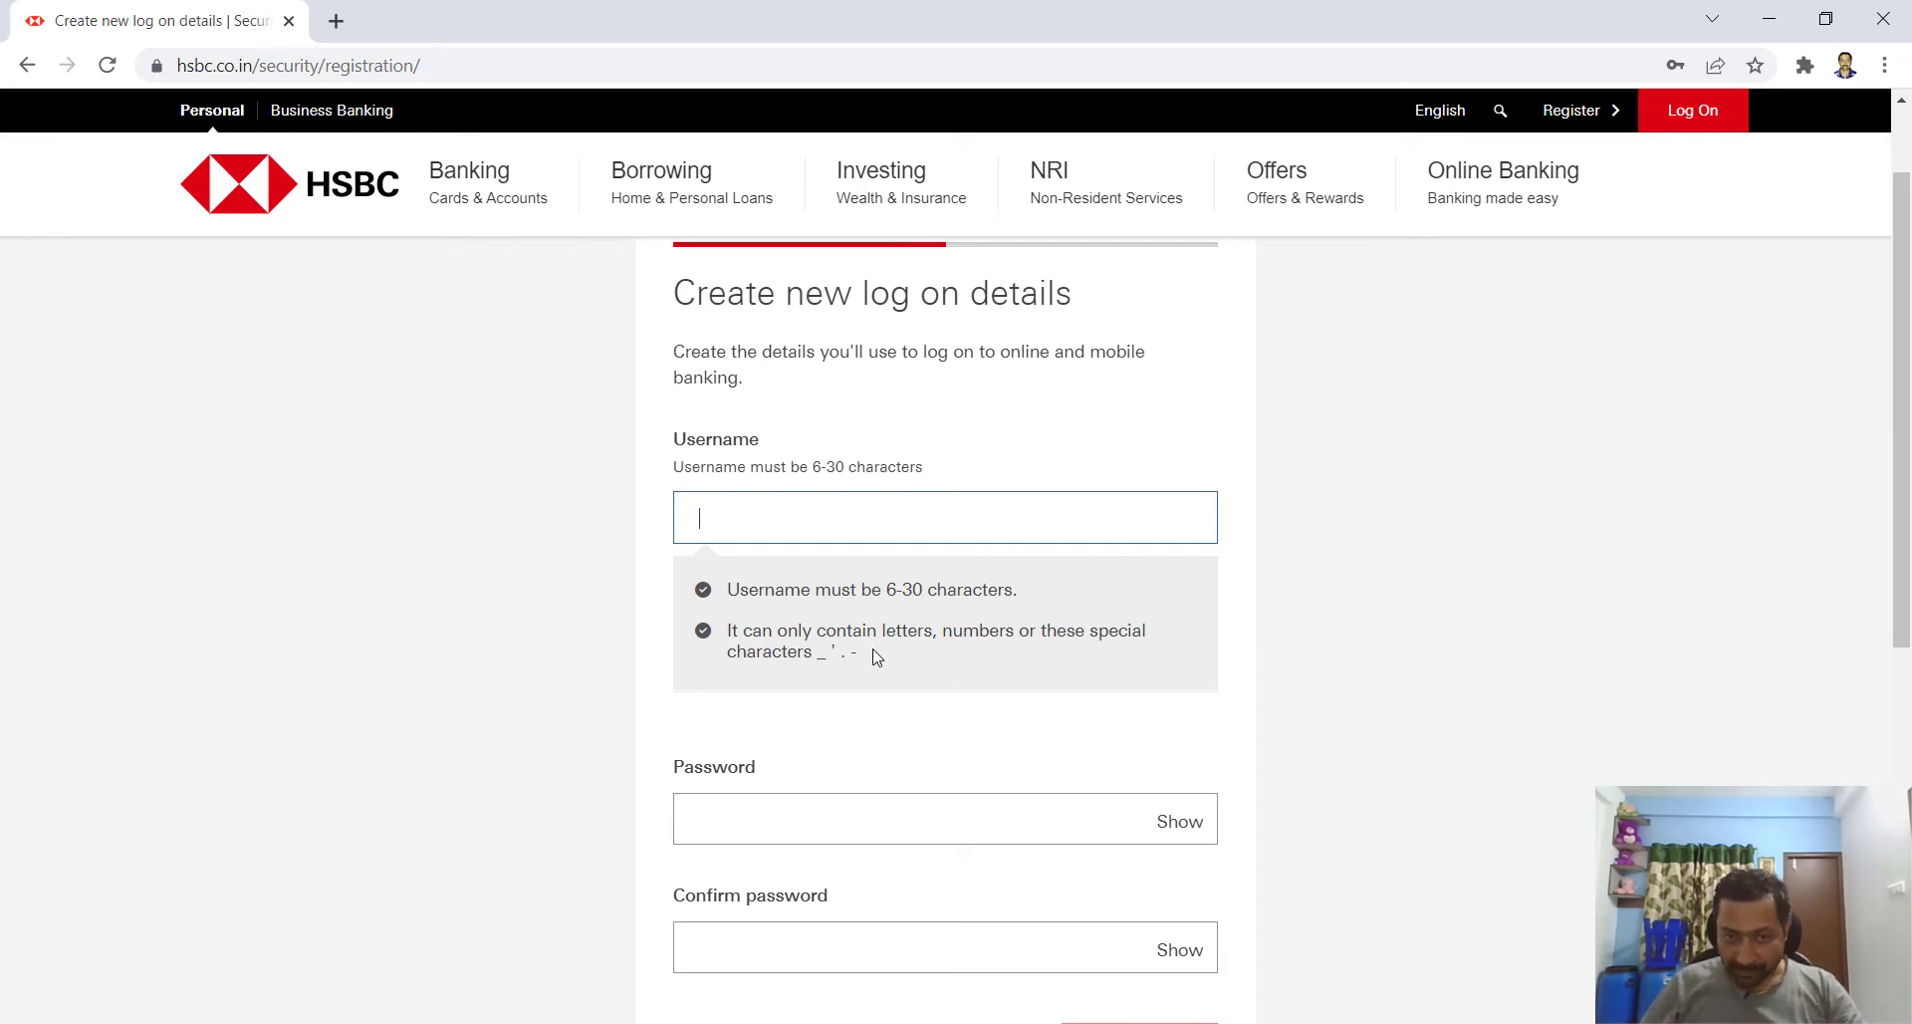
{"action": "scroll", "coordinate": [853, 648], "scroll_direction": "down", "scroll_amount": 1}
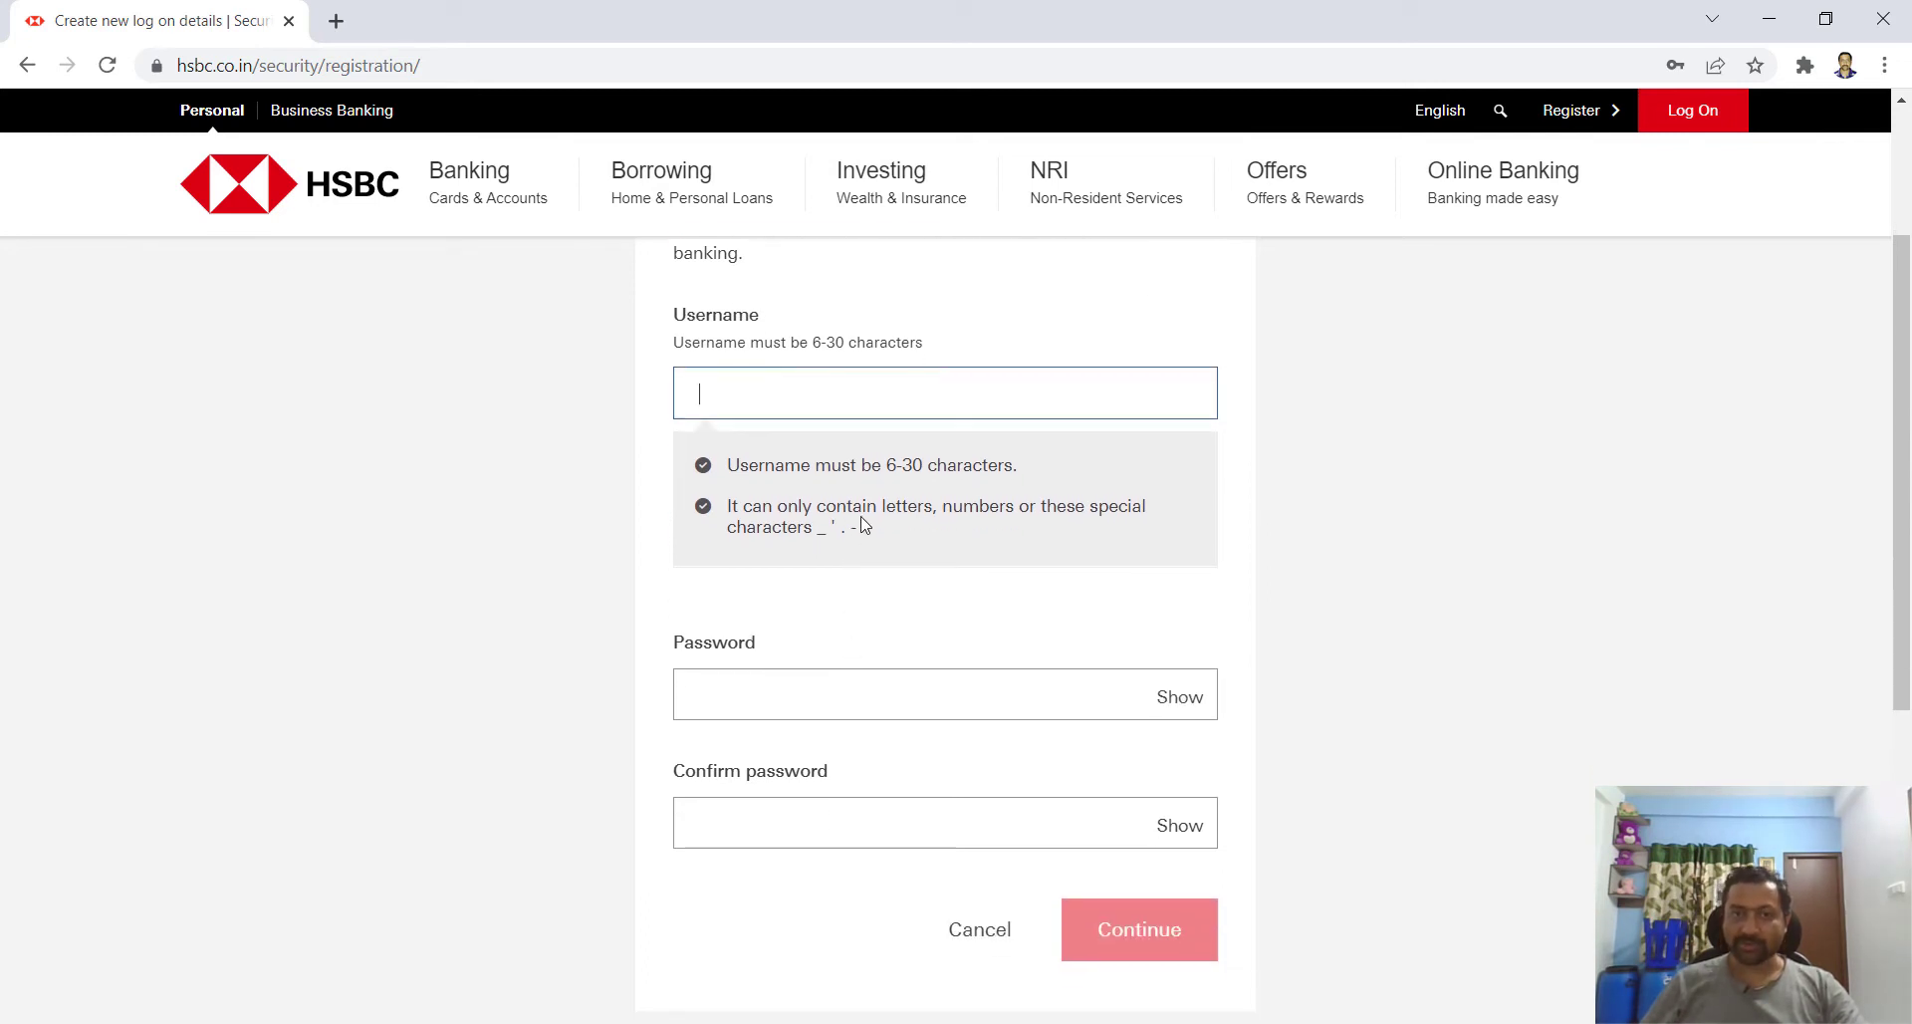
{"action": "scroll", "coordinate": [862, 523], "scroll_direction": "up", "scroll_amount": 1}
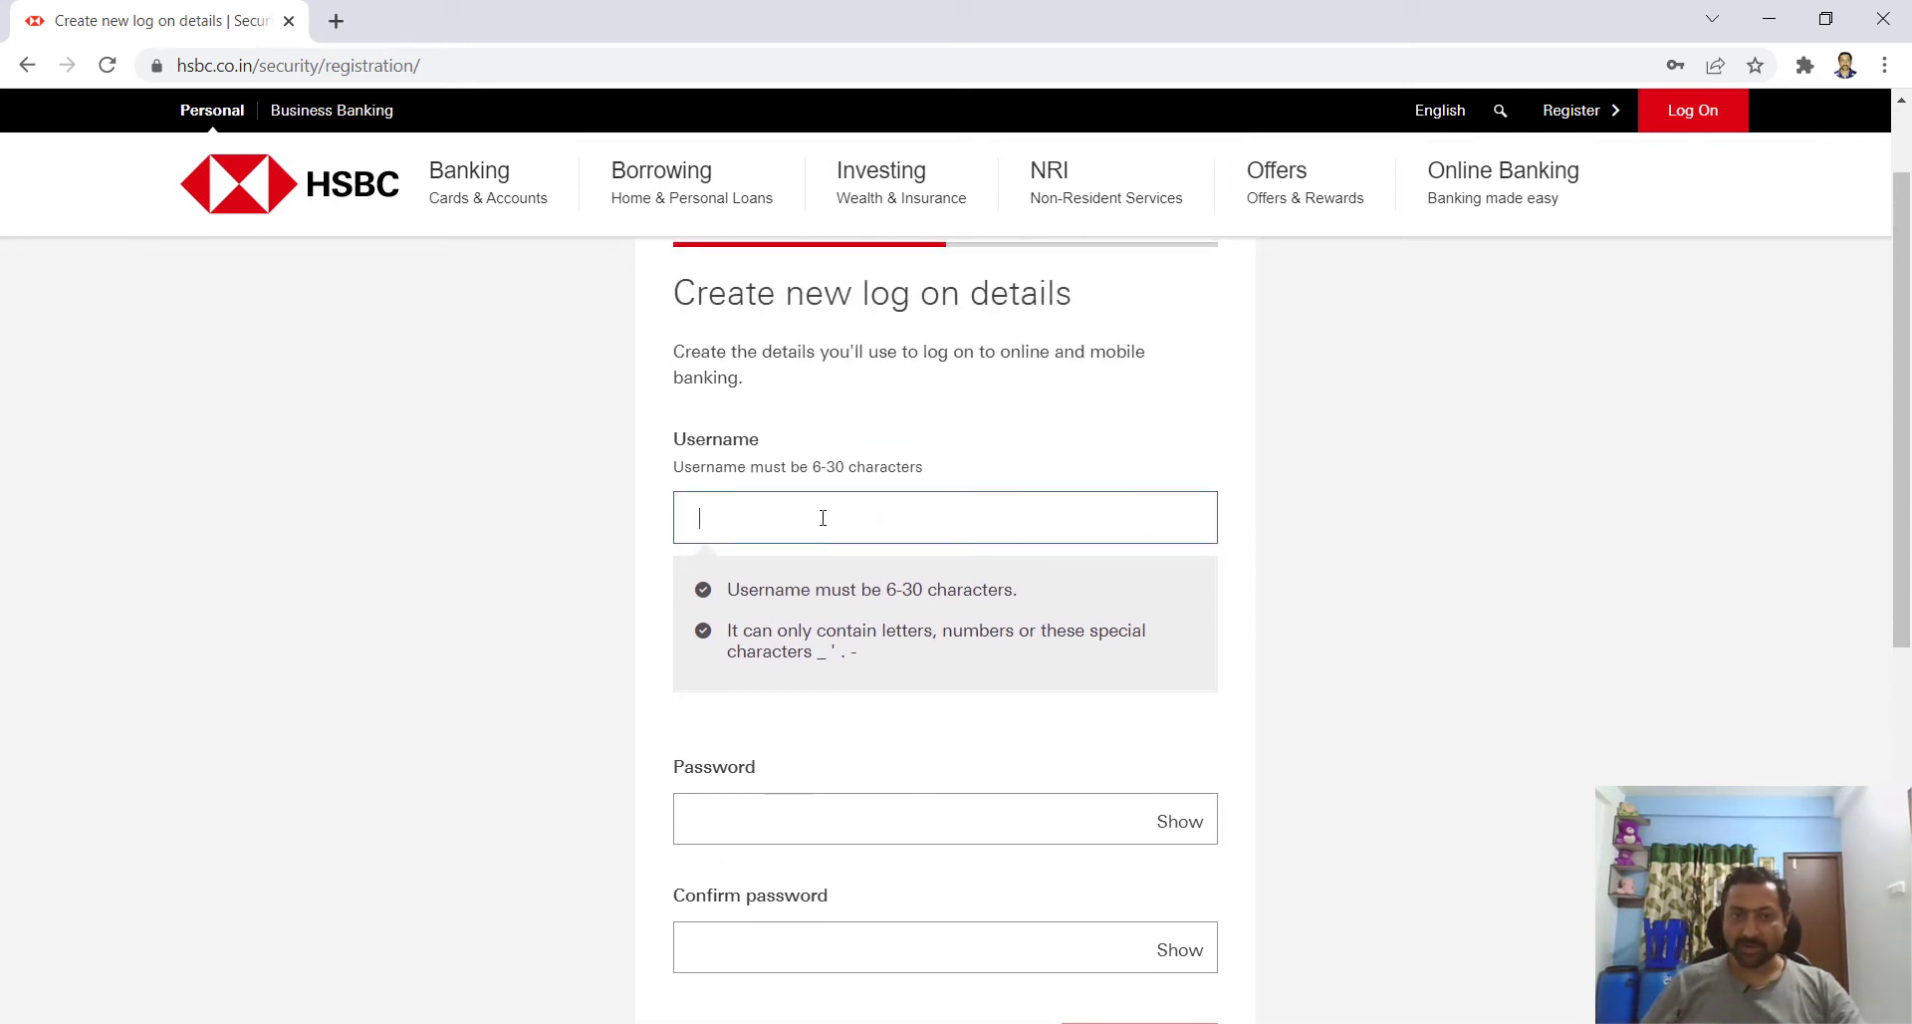
{"action": "key", "text": "ctrl+v"}
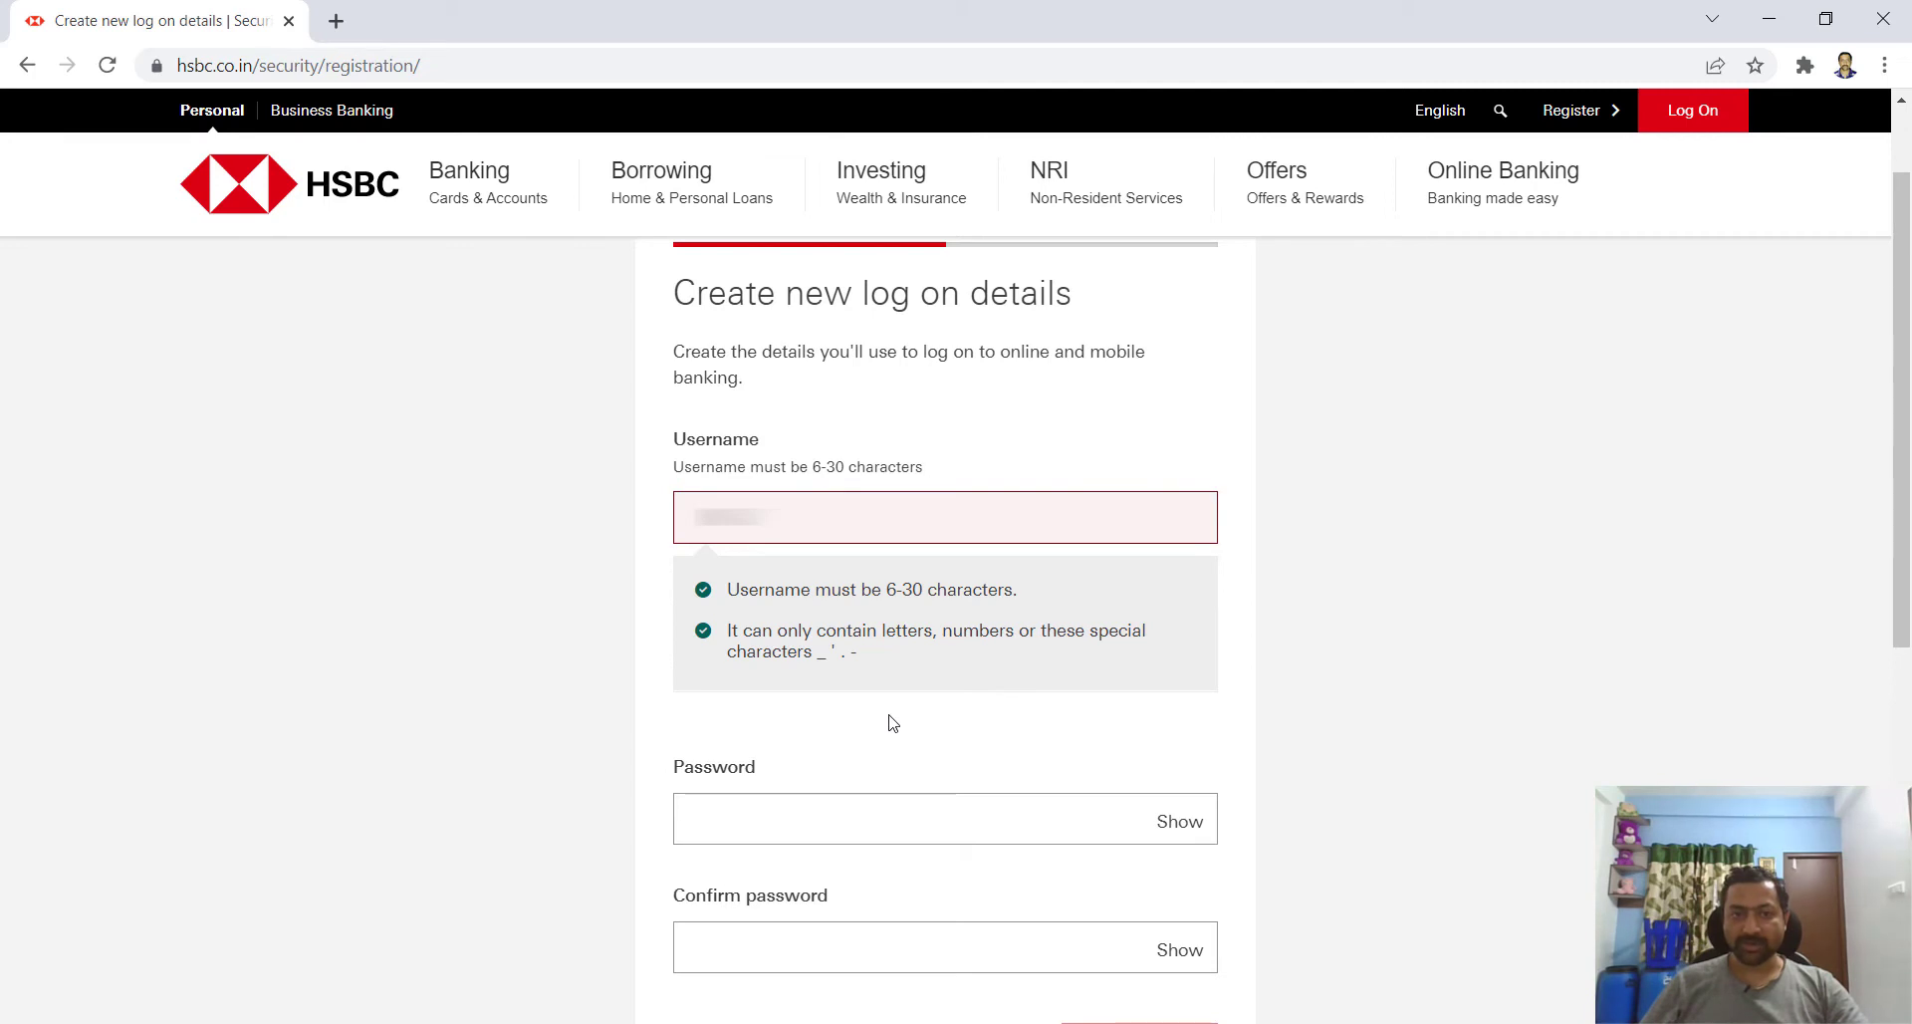
{"action": "left_click", "coordinate": [788, 815]}
{"action": "scroll", "coordinate": [790, 811], "scroll_direction": "down", "scroll_amount": 1}
{"action": "key", "text": "ctrl+v"}
{"action": "key", "text": "Tab"}
{"action": "key", "text": "ctrl+v"}
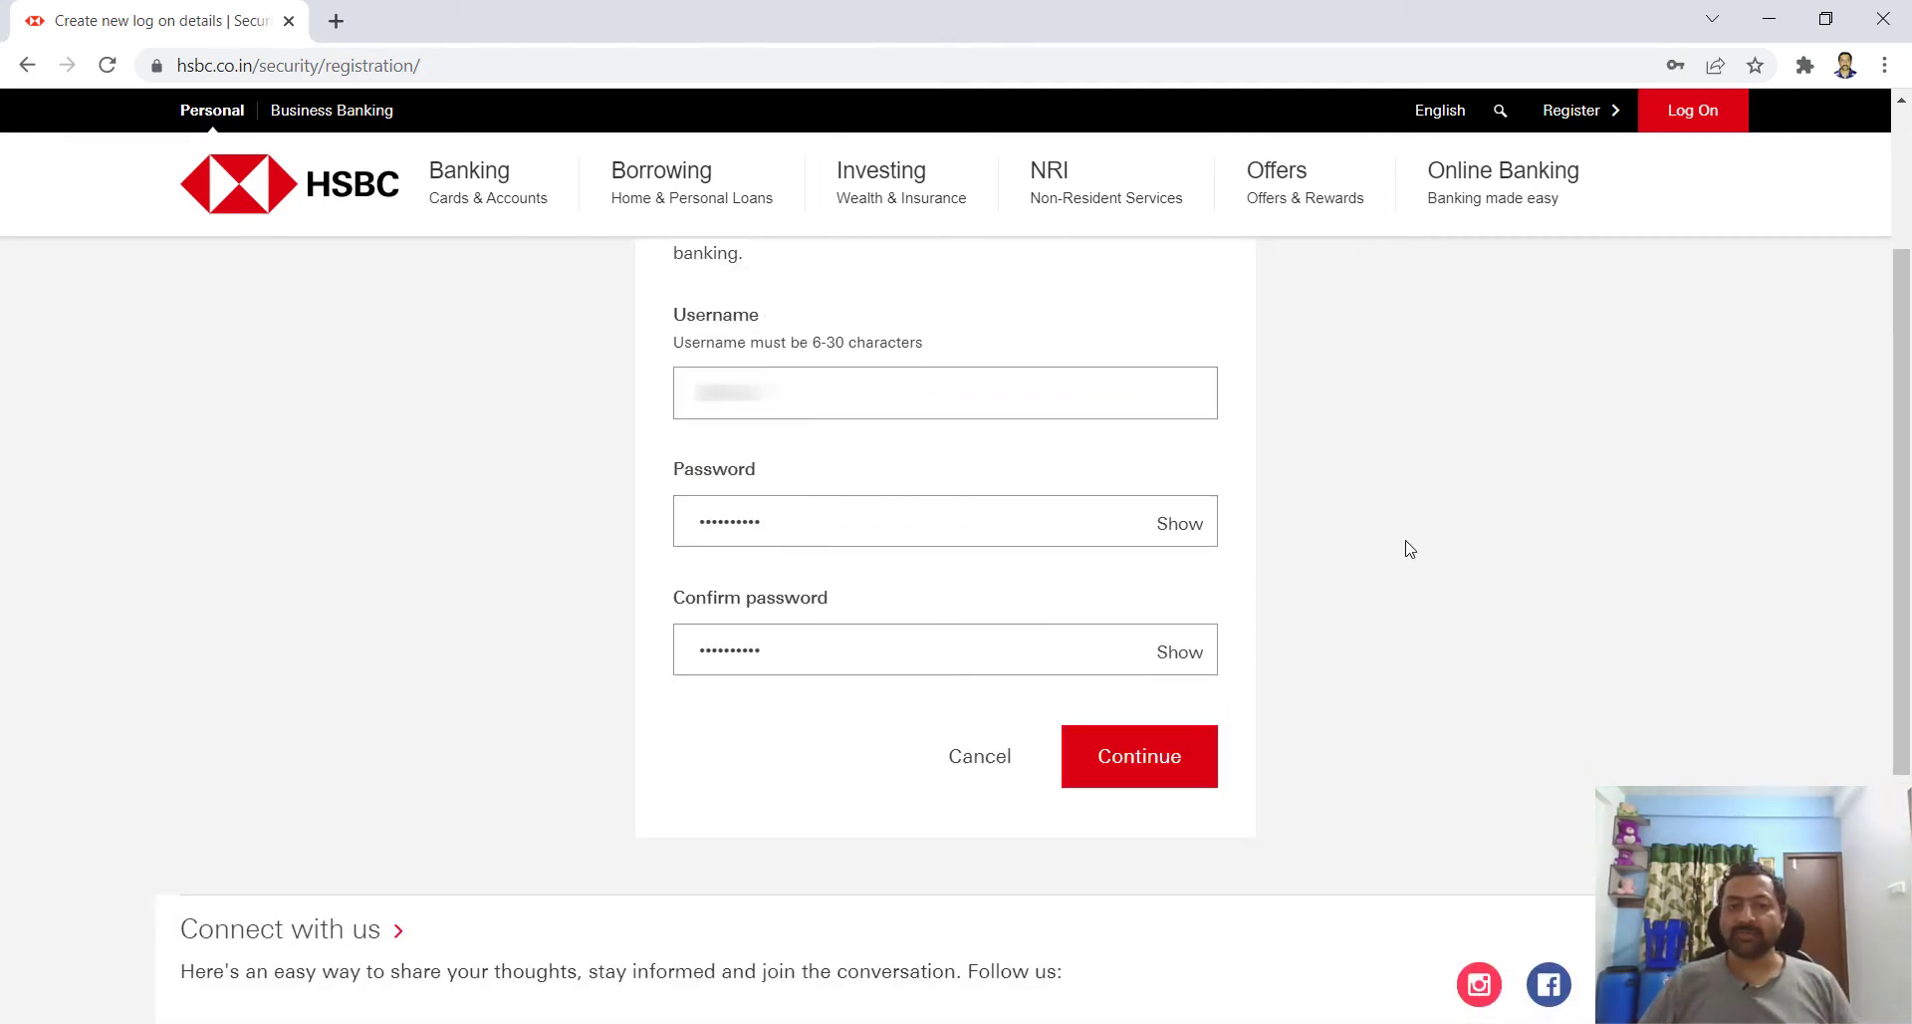
{"action": "left_click", "coordinate": [1147, 772]}
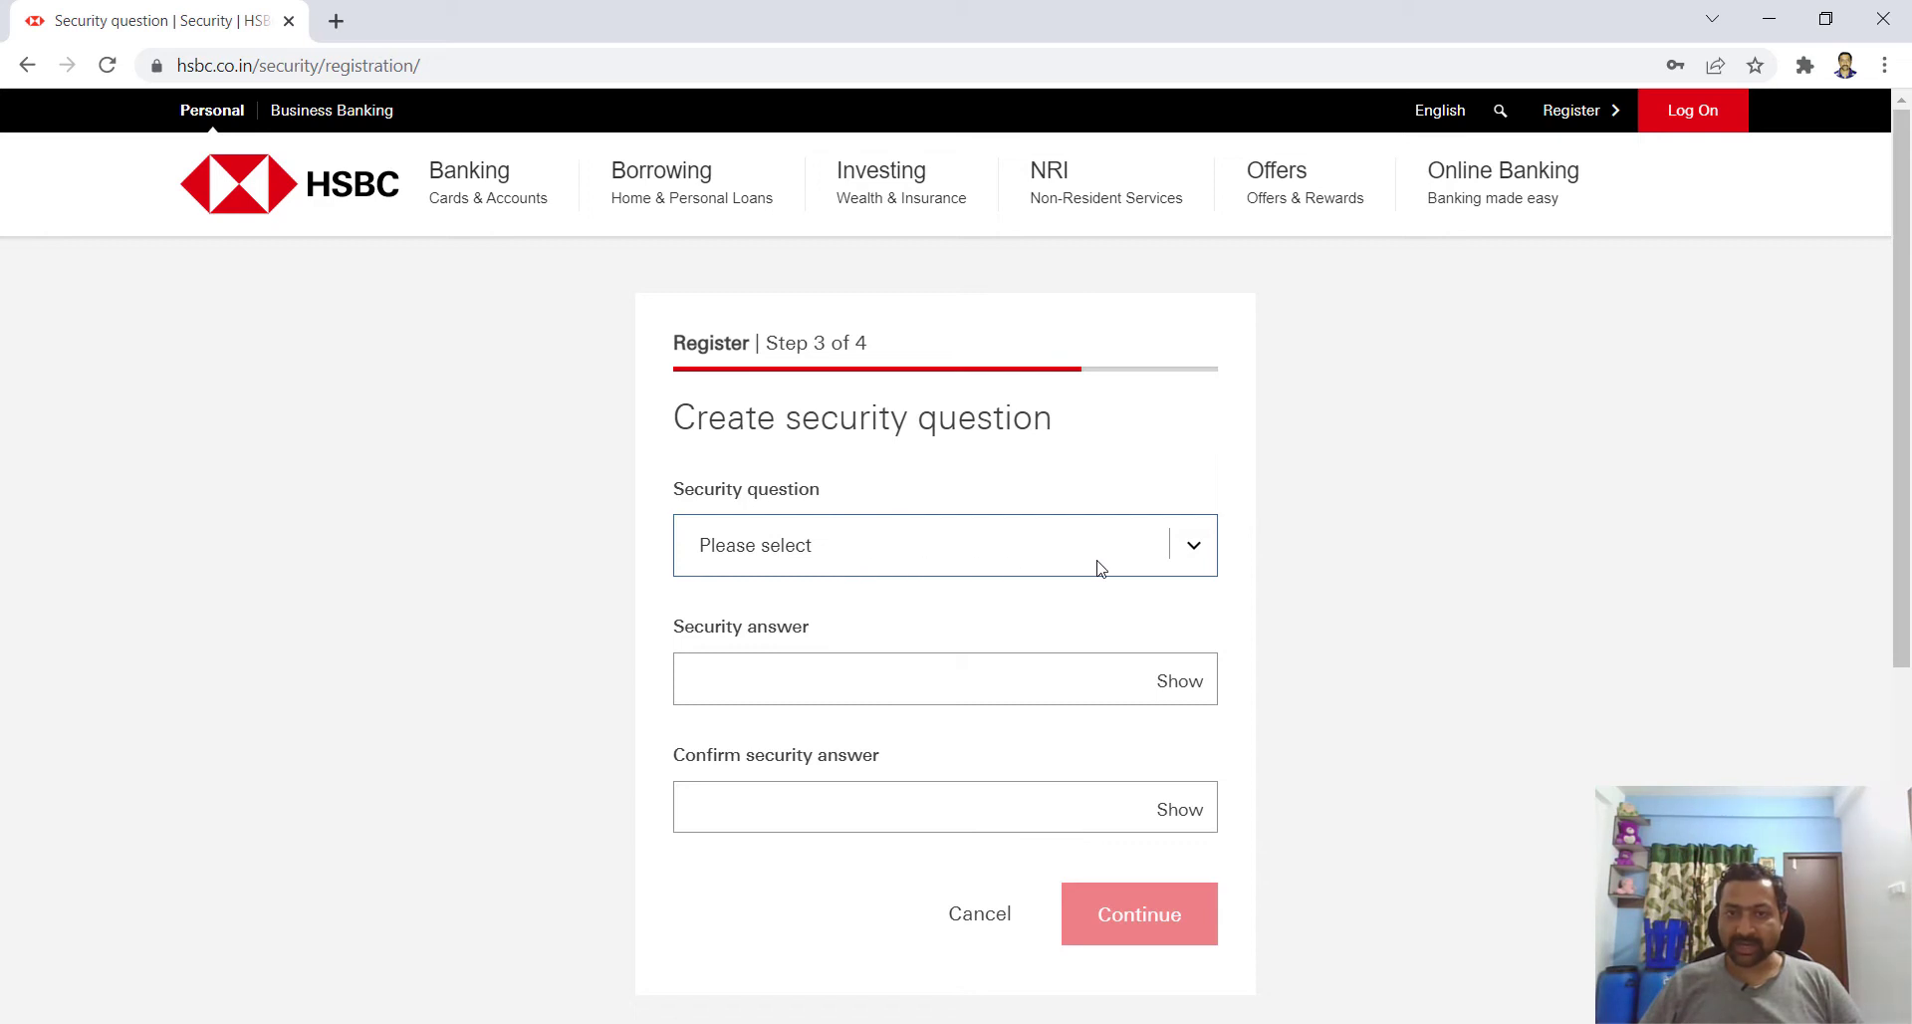
- Choose 'Who is your favourite sports star?' and enter and confirm its answer
{"action": "left_click", "coordinate": [1193, 555]}
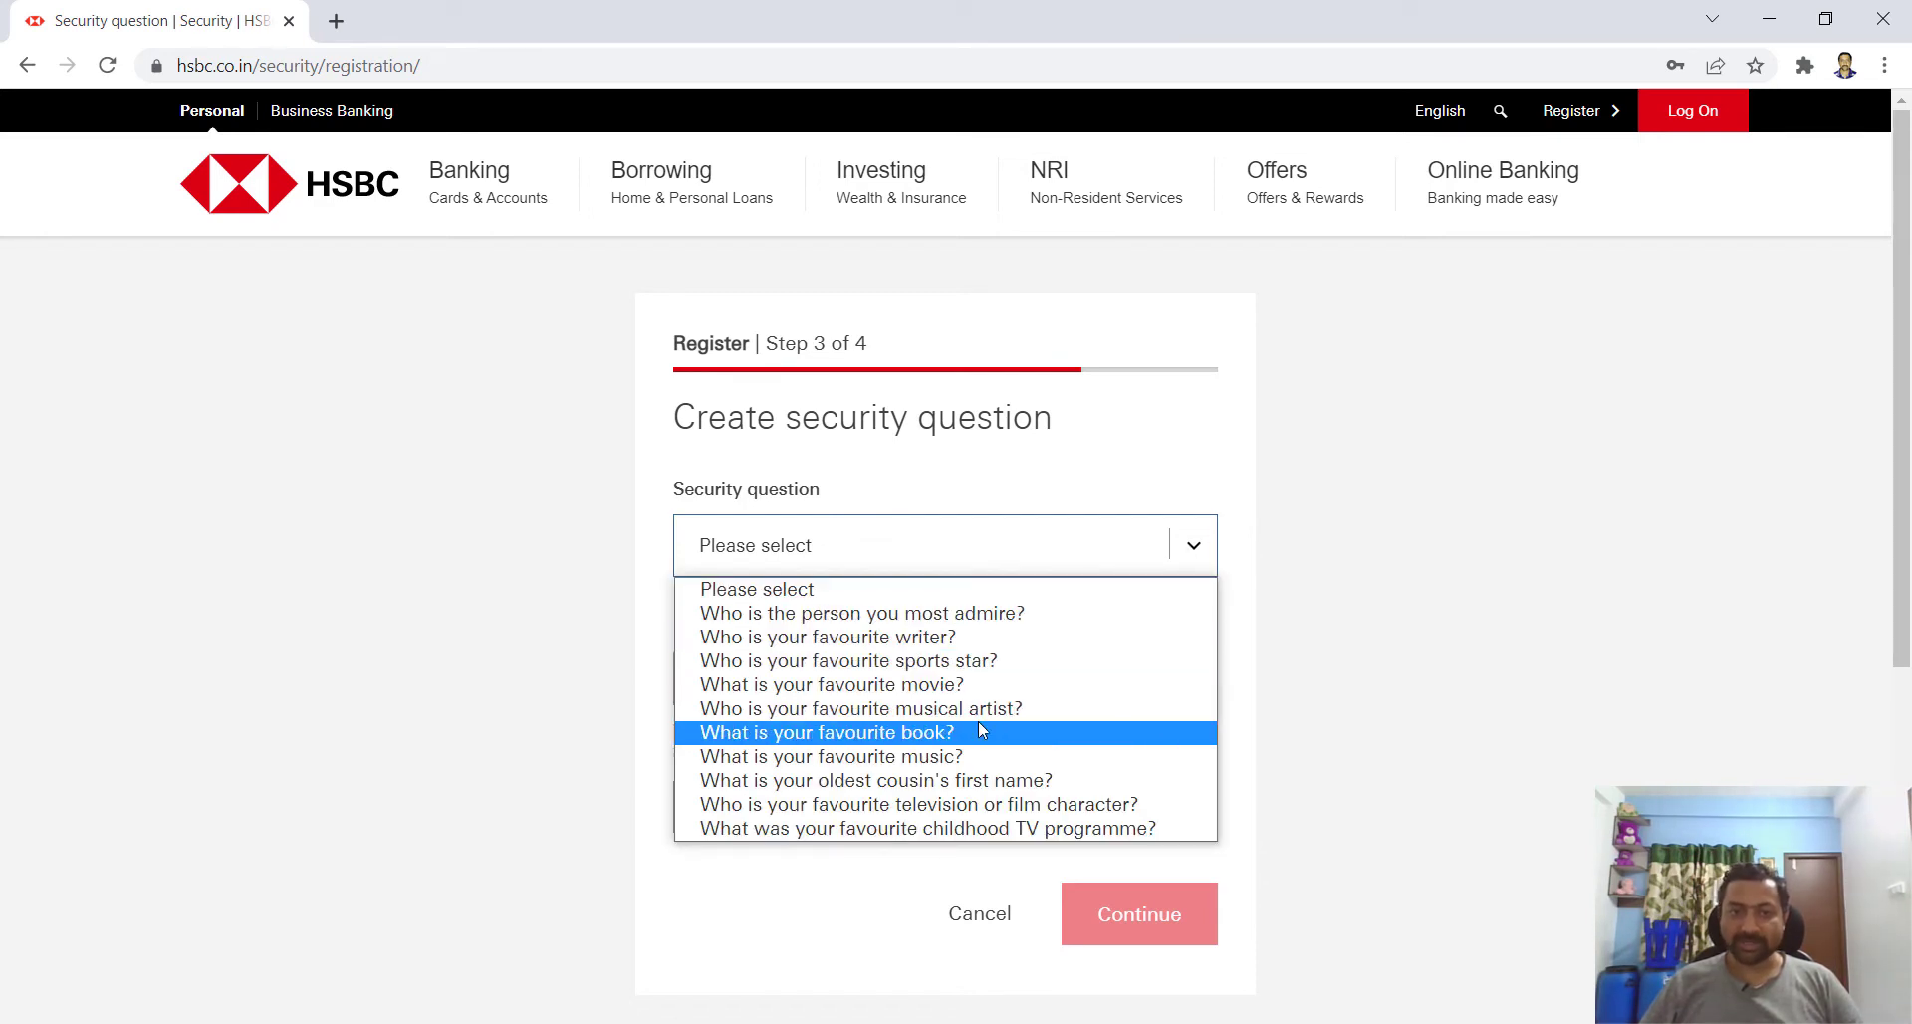
{"action": "left_click", "coordinate": [996, 660]}
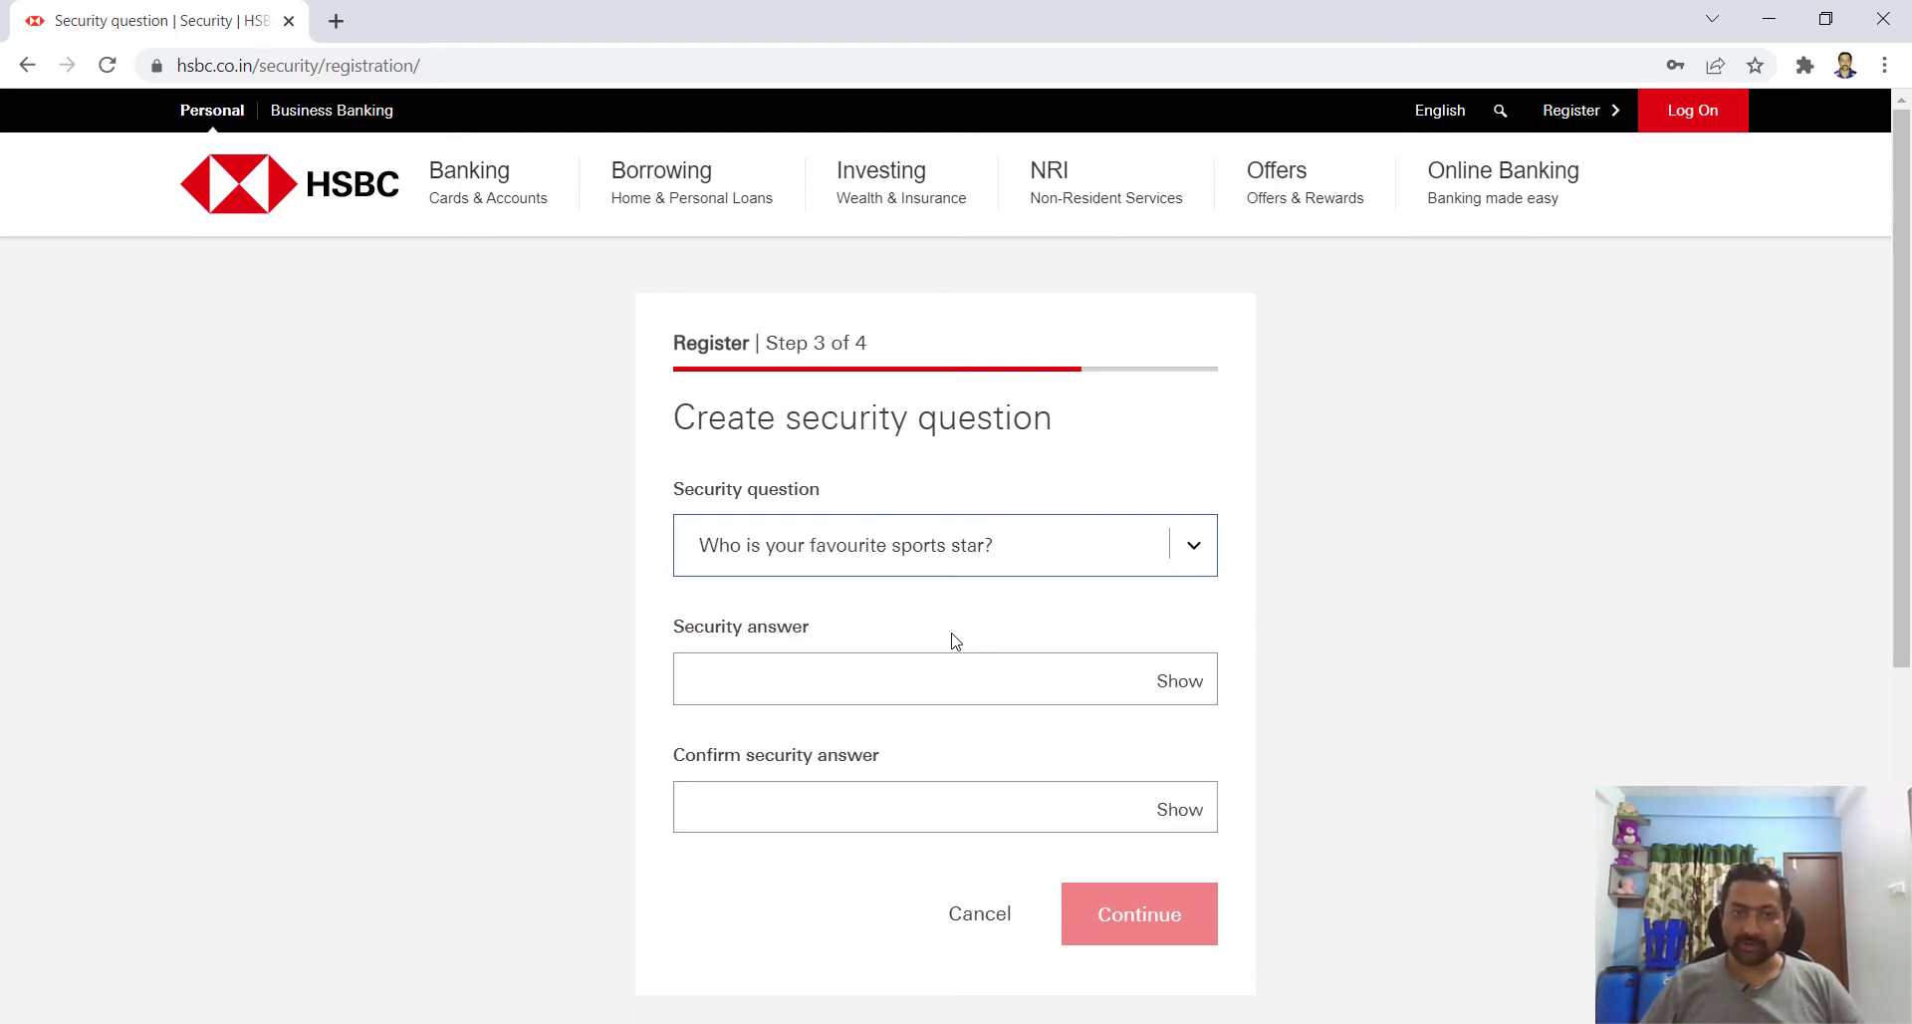
{"action": "left_click", "coordinate": [818, 685]}
{"action": "key", "text": "ctrl+v"}
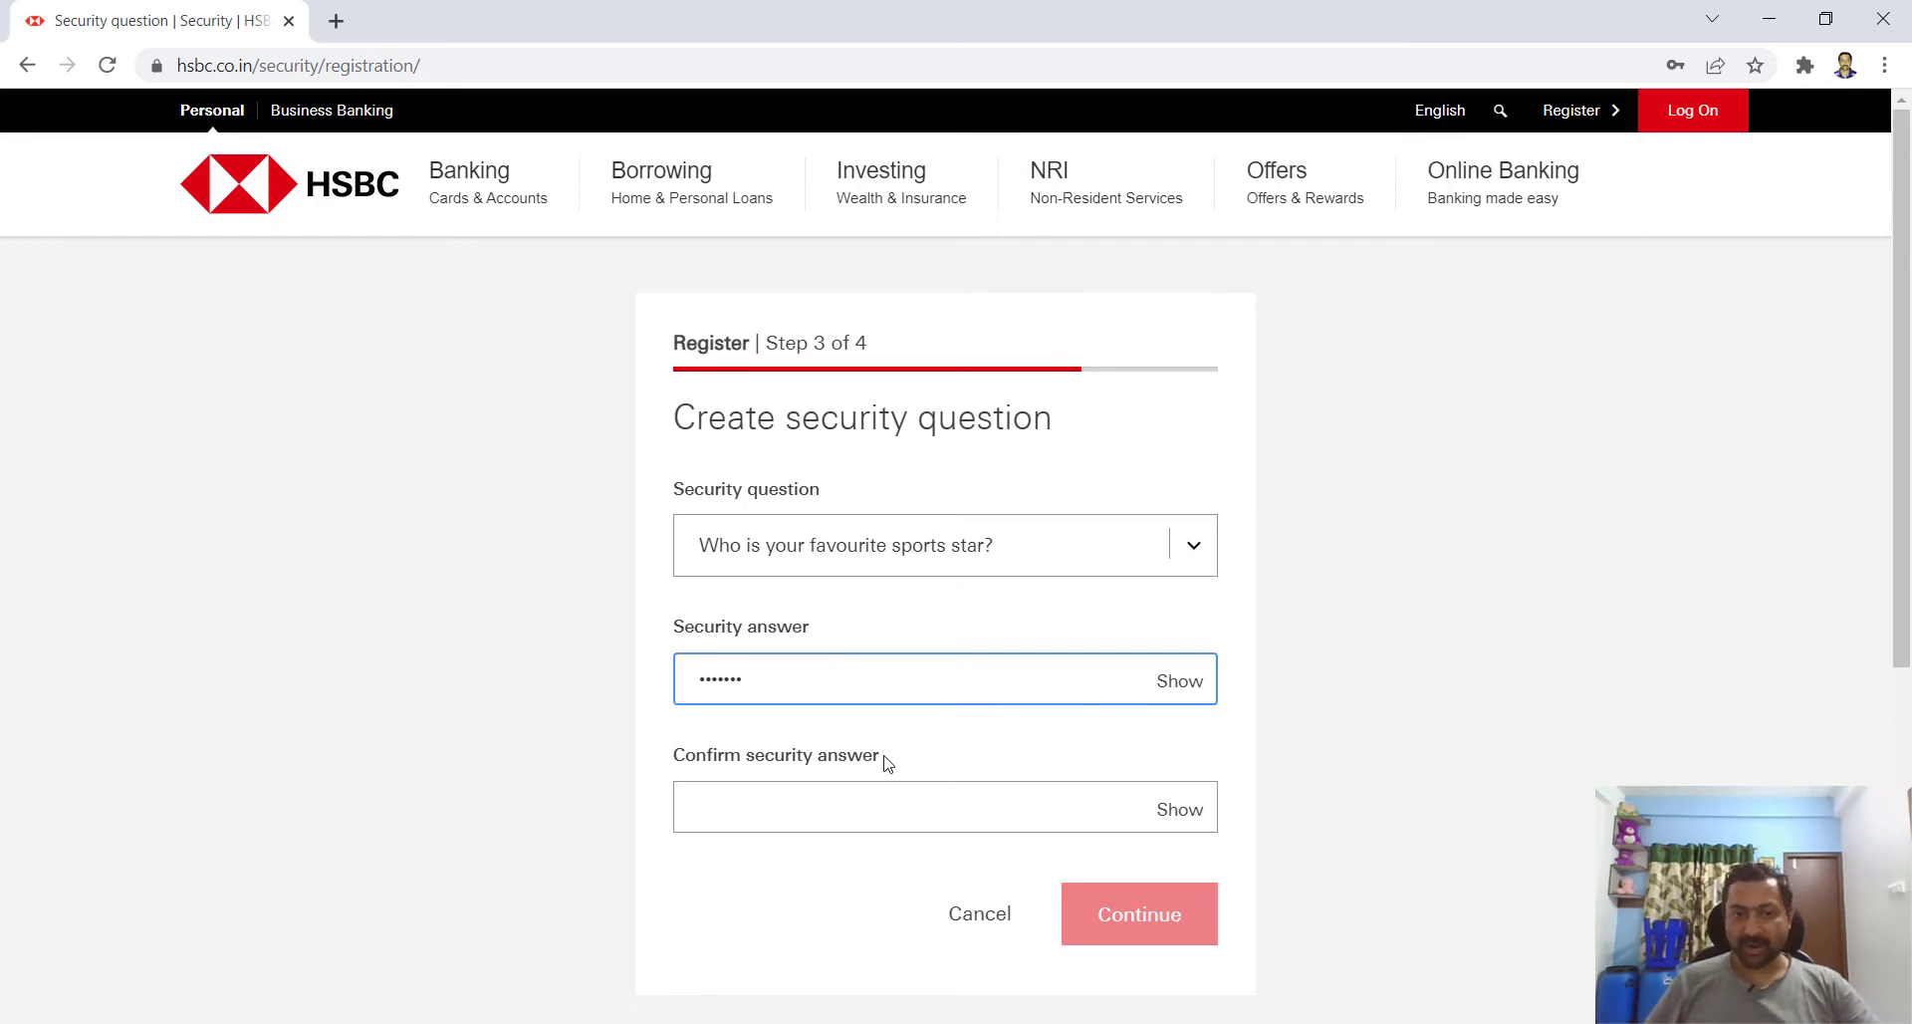
{"action": "left_click", "coordinate": [817, 808]}
{"action": "key", "text": "ctrl+v"}
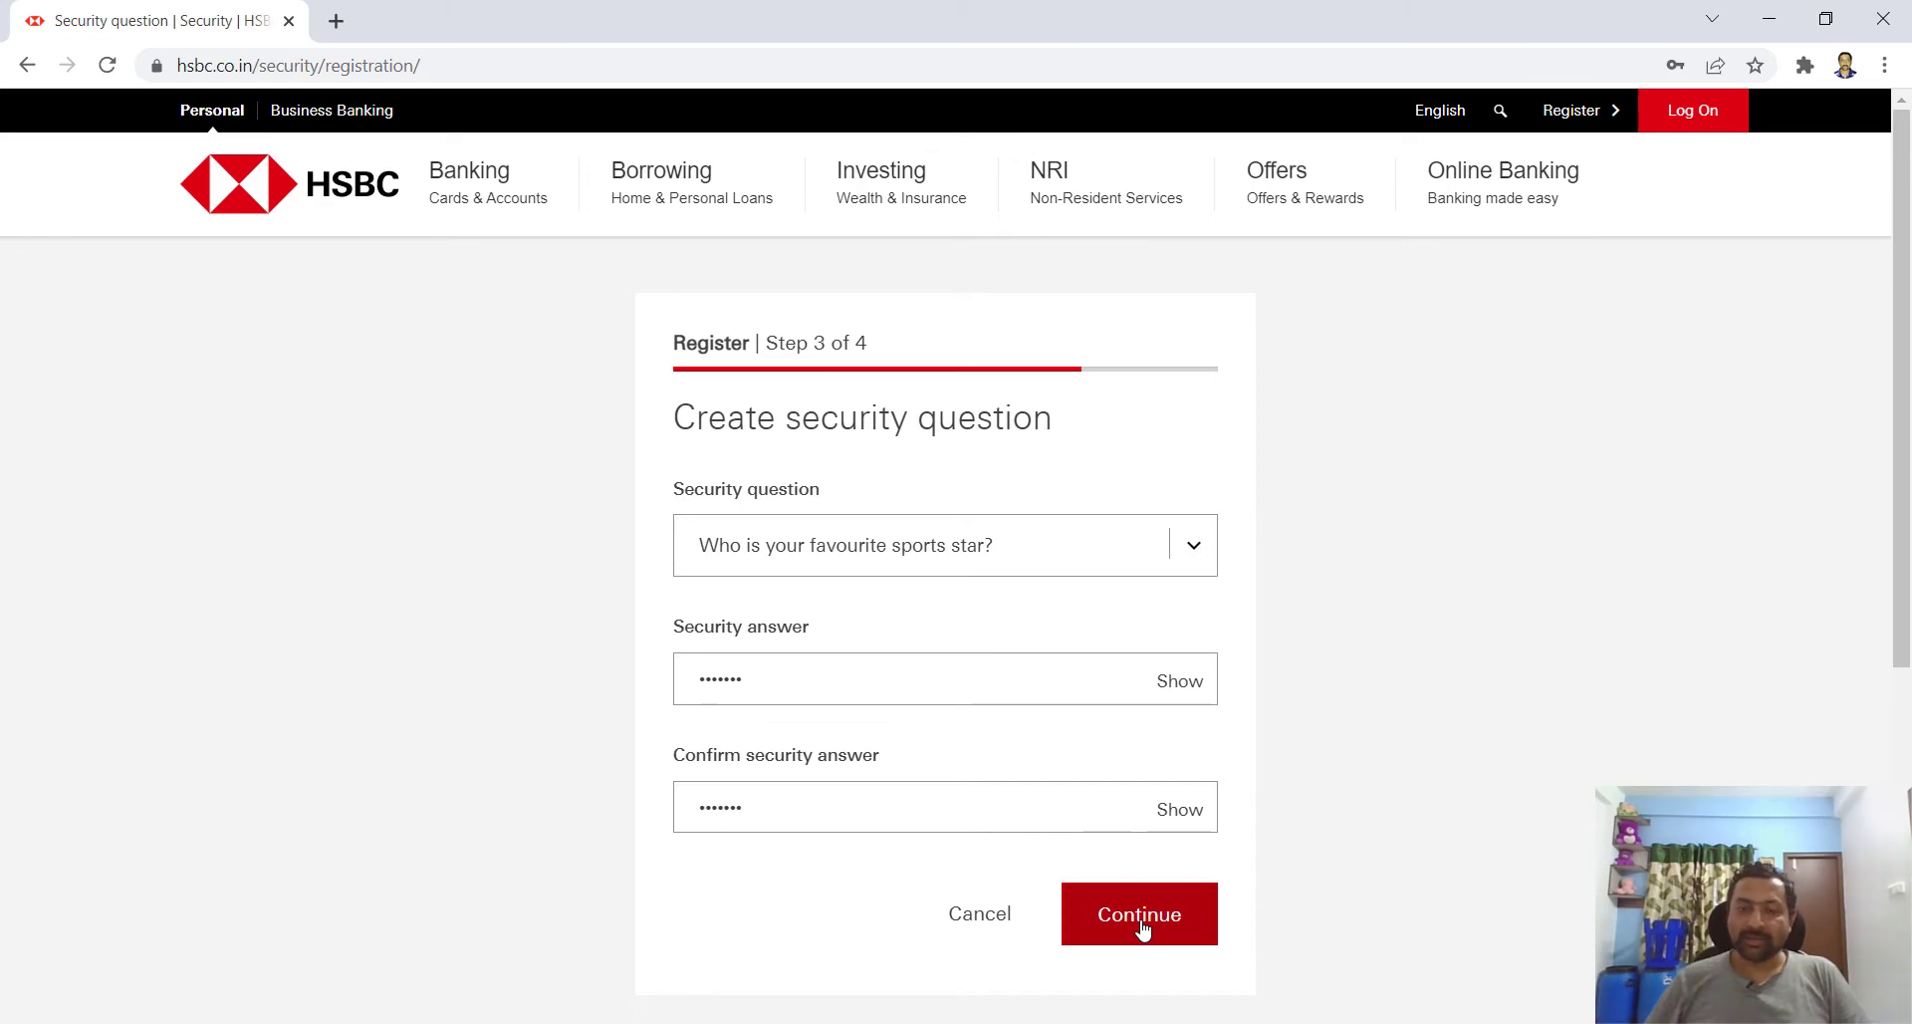
{"action": "left_click", "coordinate": [1140, 924]}
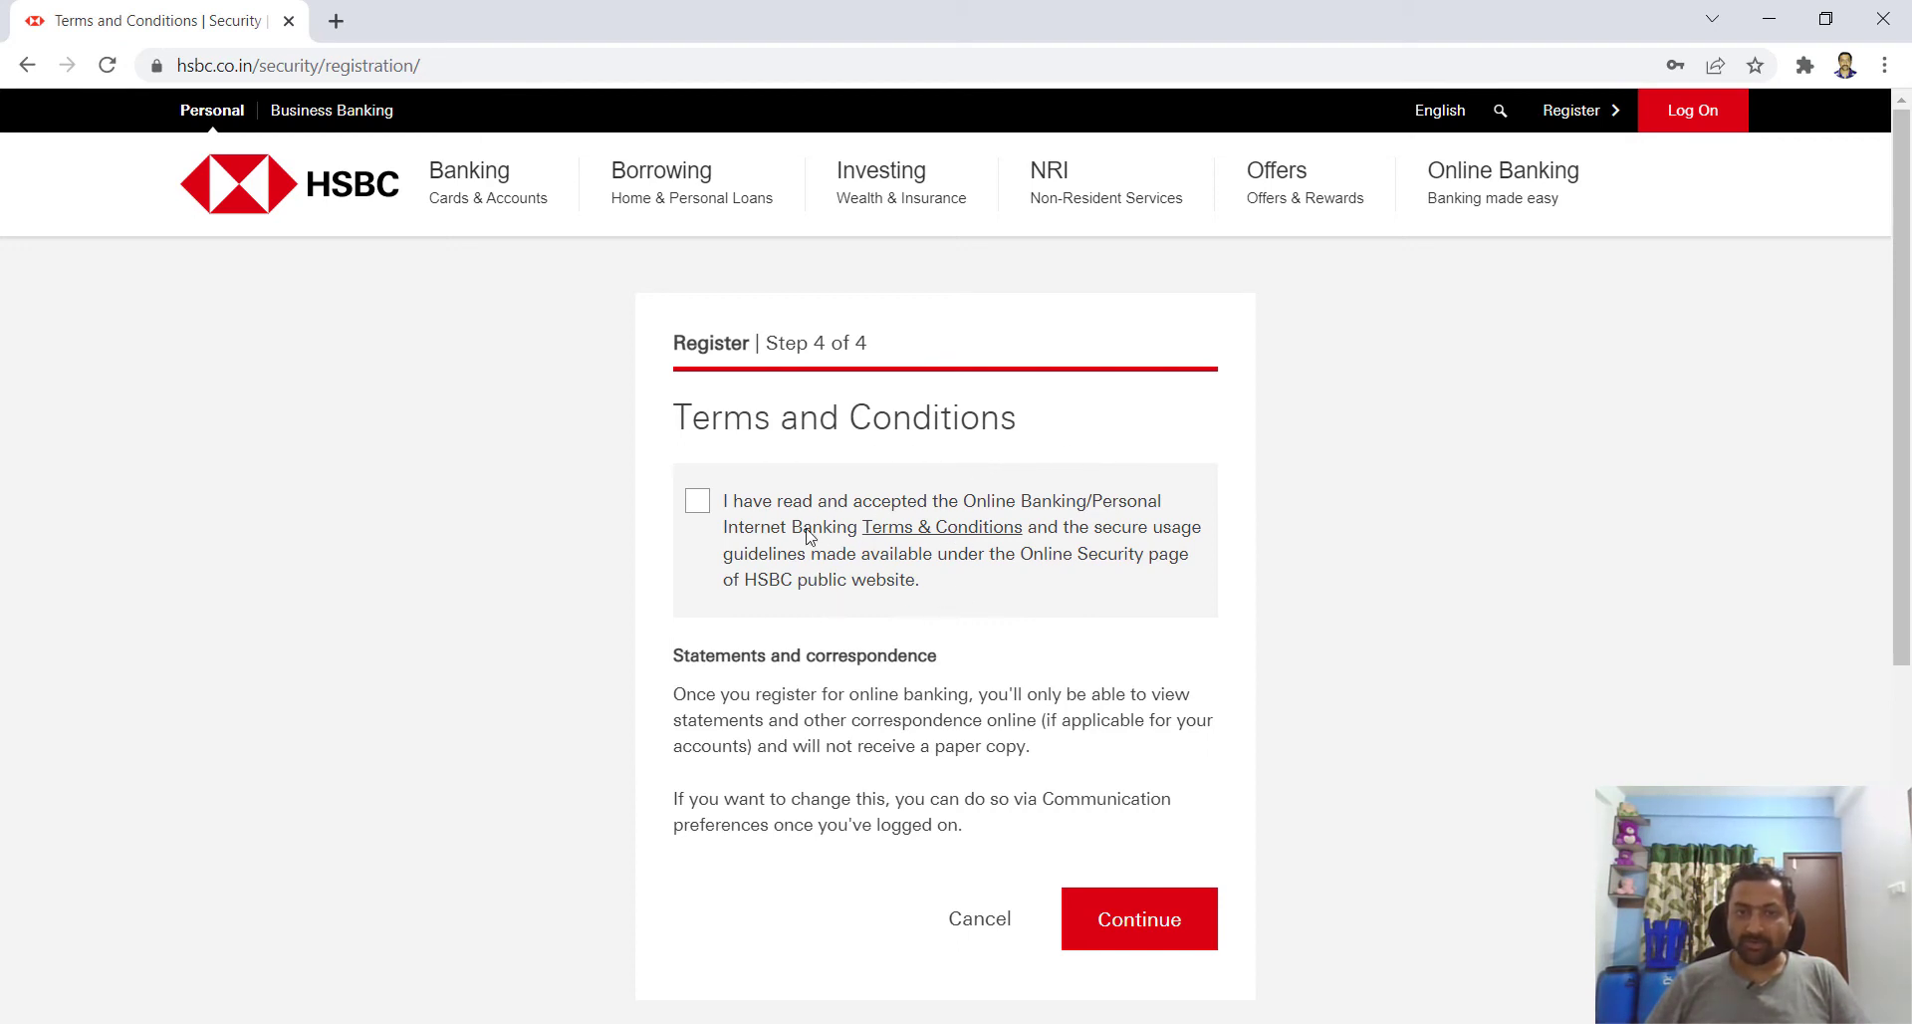
- Accept the terms and conditions, complete registration, and proceed to Log On
{"action": "left_click", "coordinate": [697, 512]}
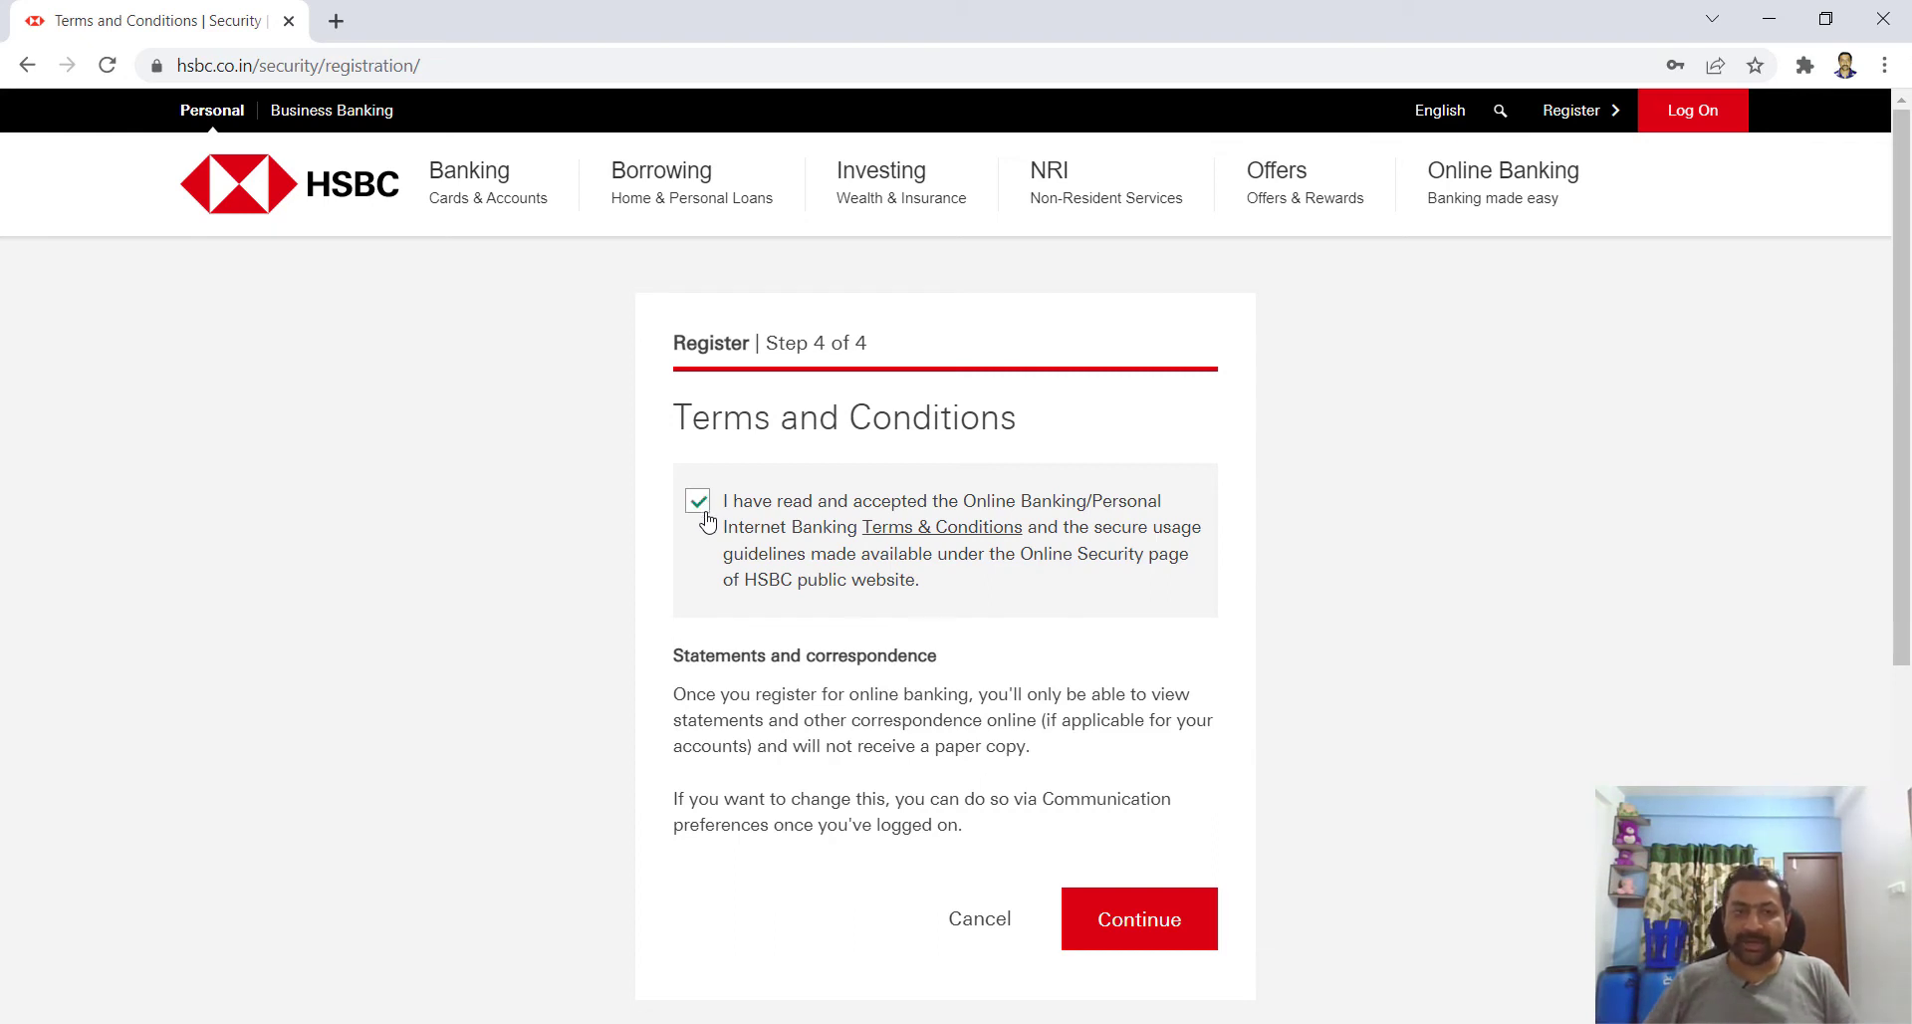
{"action": "left_click", "coordinate": [1144, 924]}
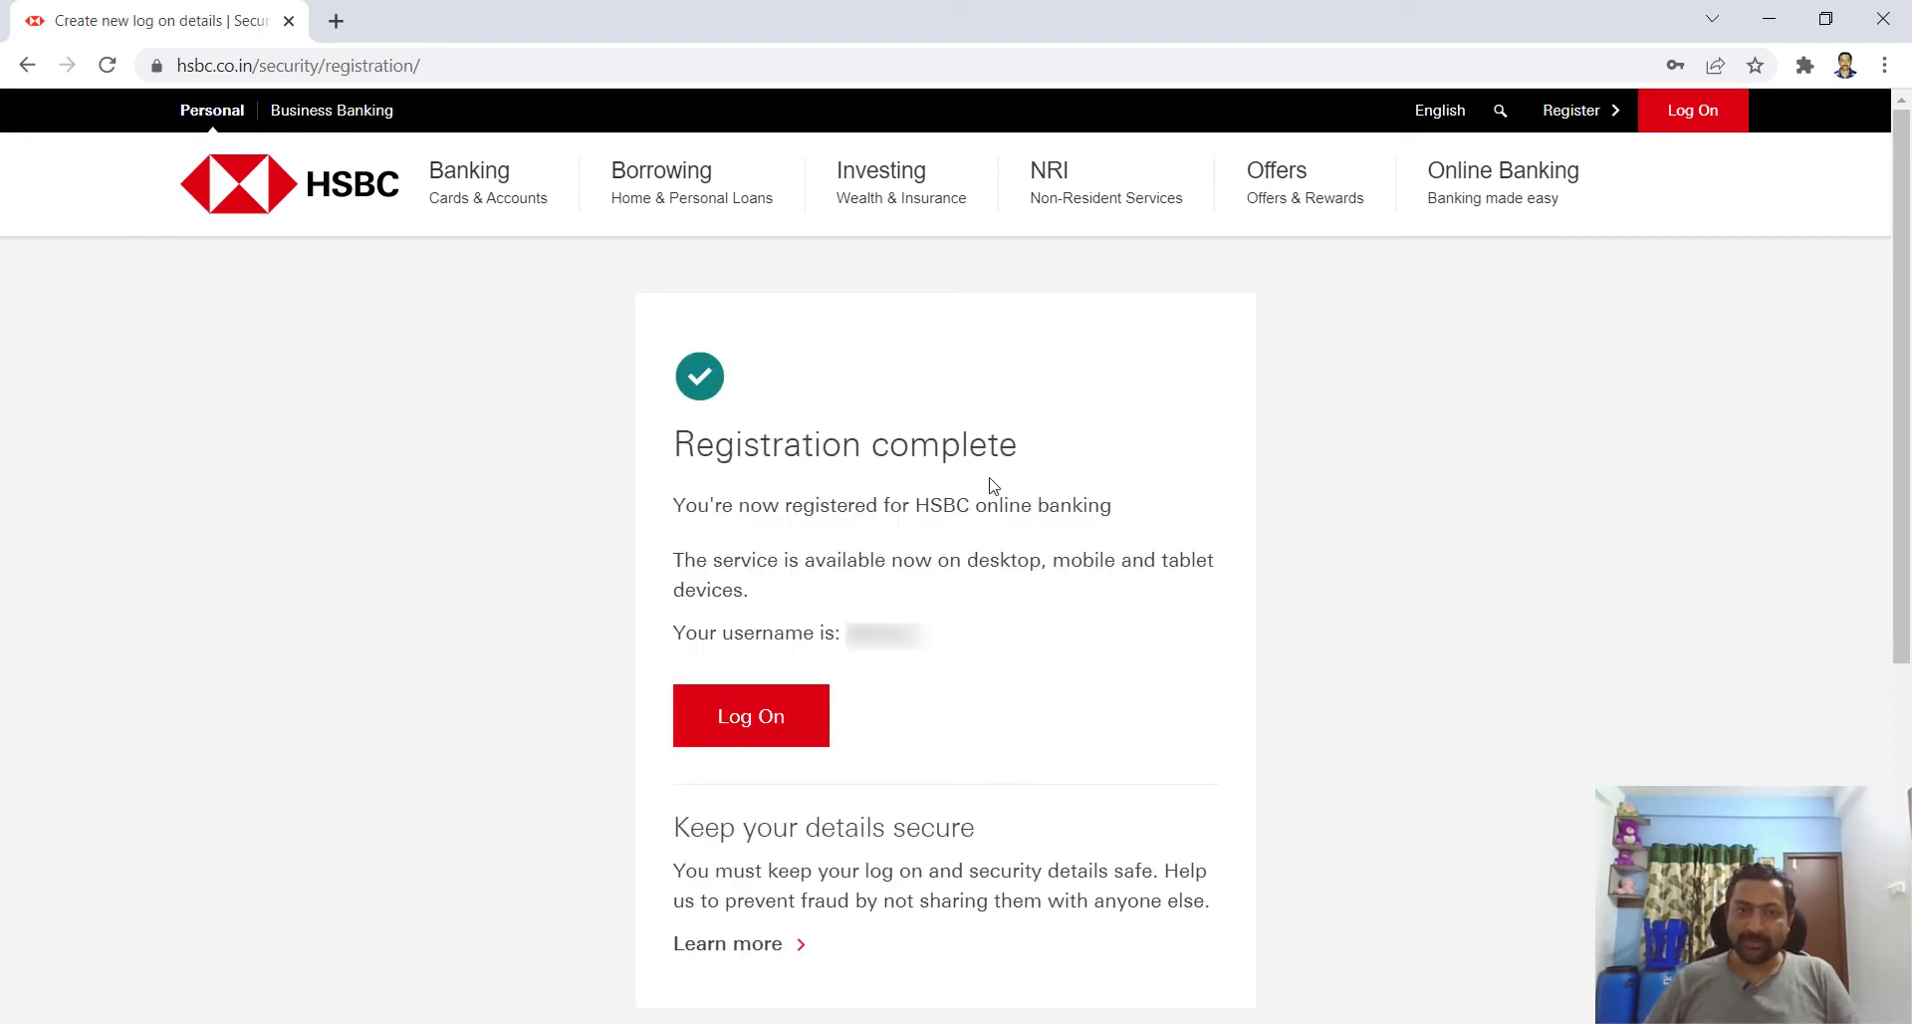
{"action": "left_click", "coordinate": [751, 730]}
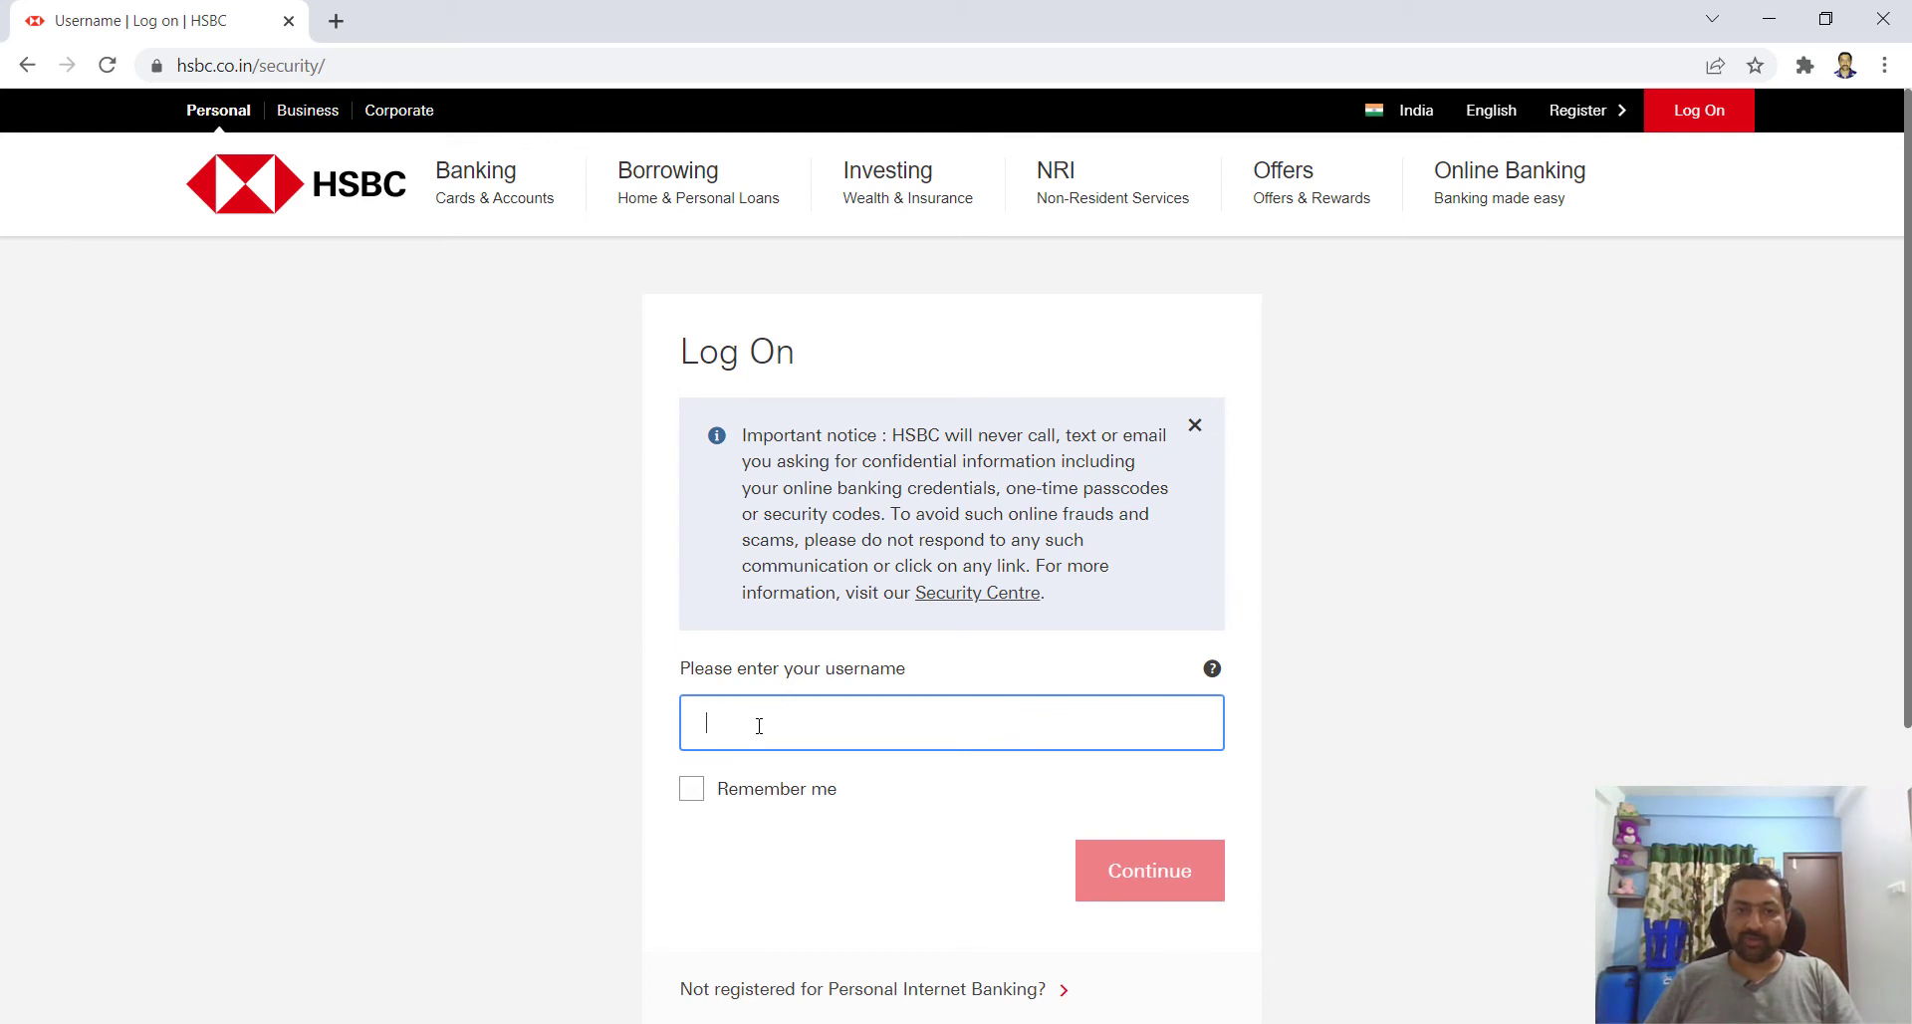
- Log on with the newly registered username and account password
{"action": "key", "text": "ctrl+v"}
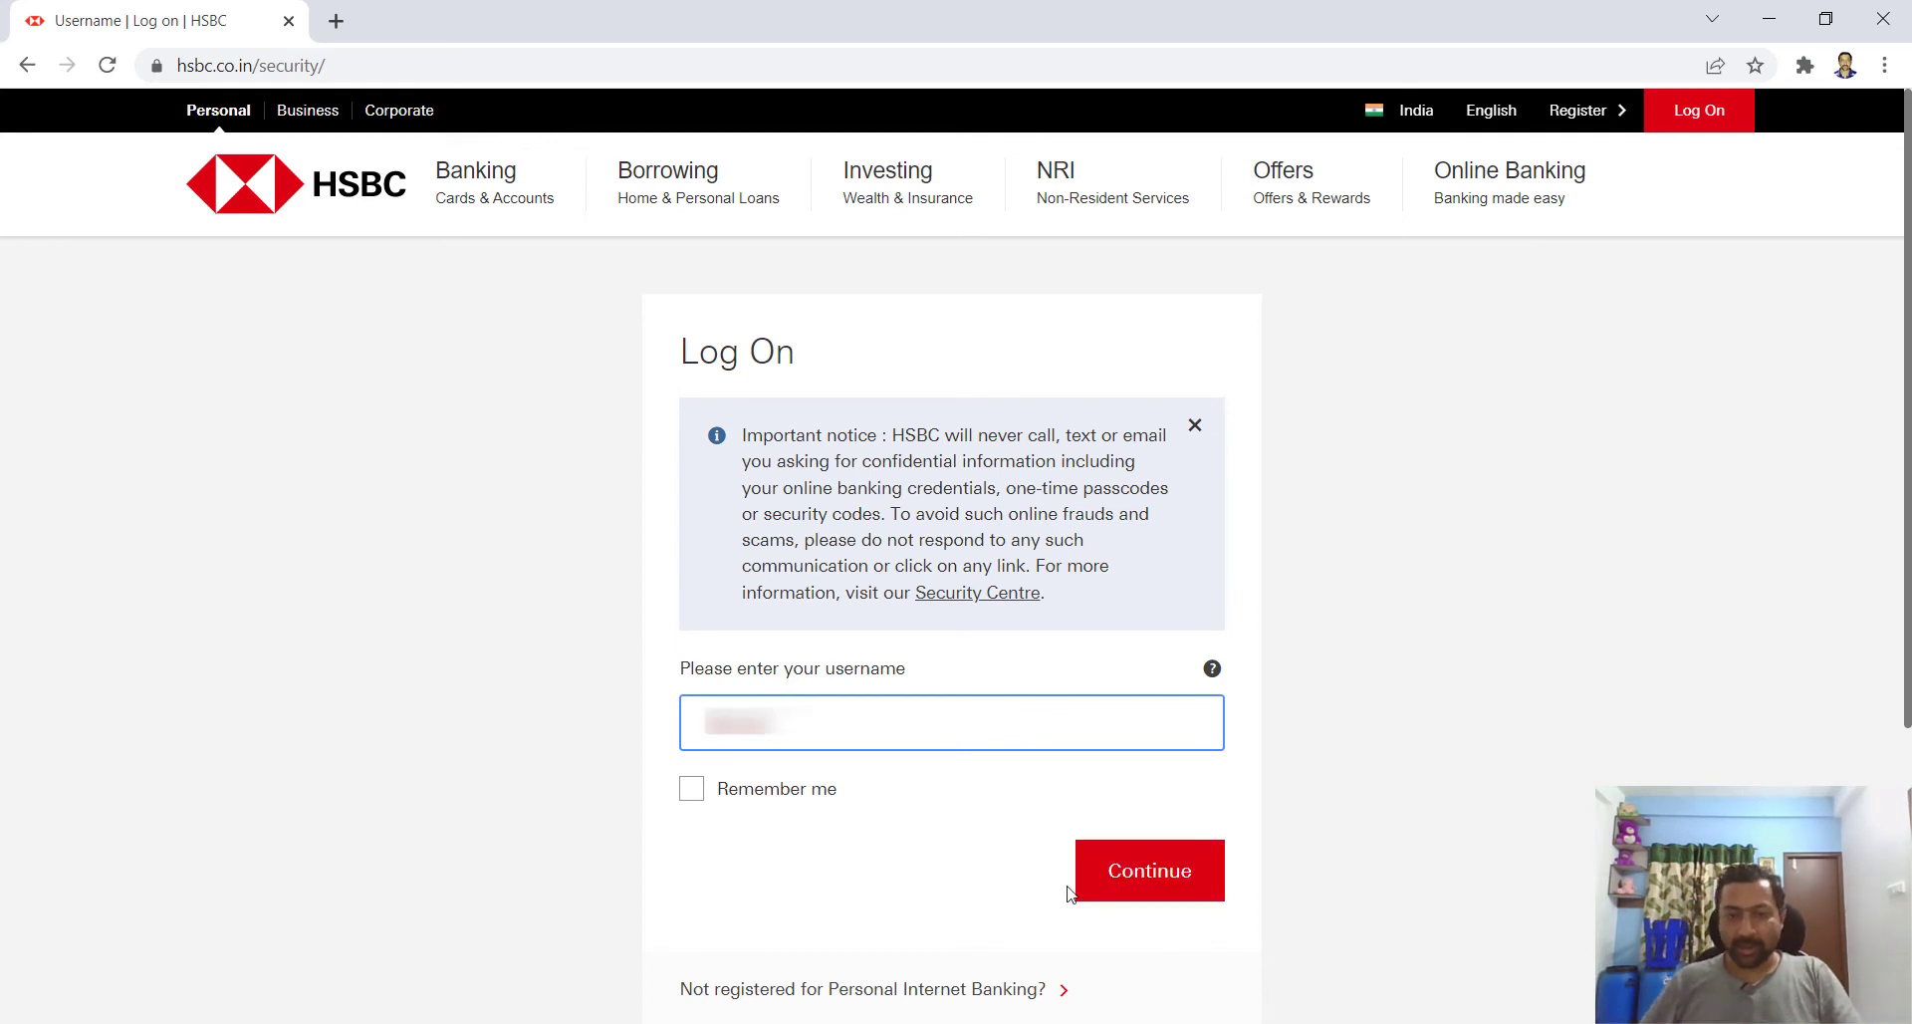
{"action": "left_click", "coordinate": [1152, 880]}
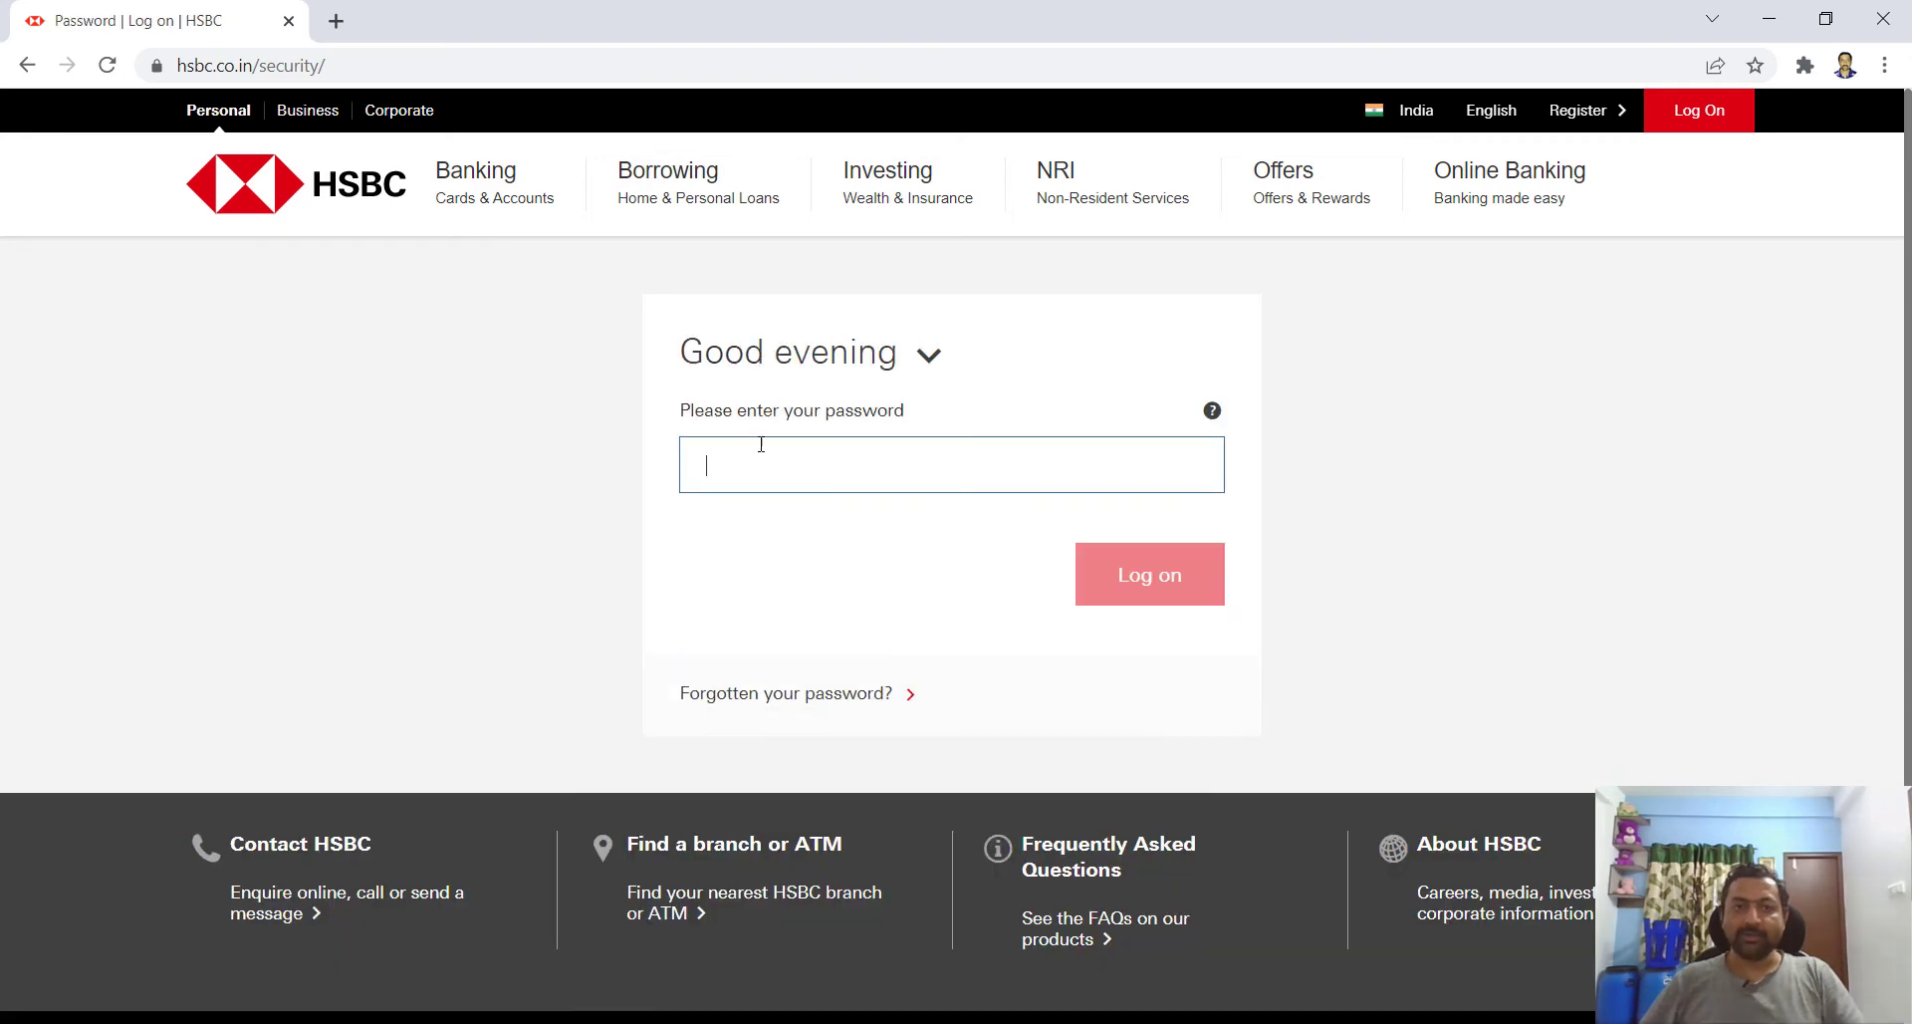
{"action": "left_click", "coordinate": [782, 467]}
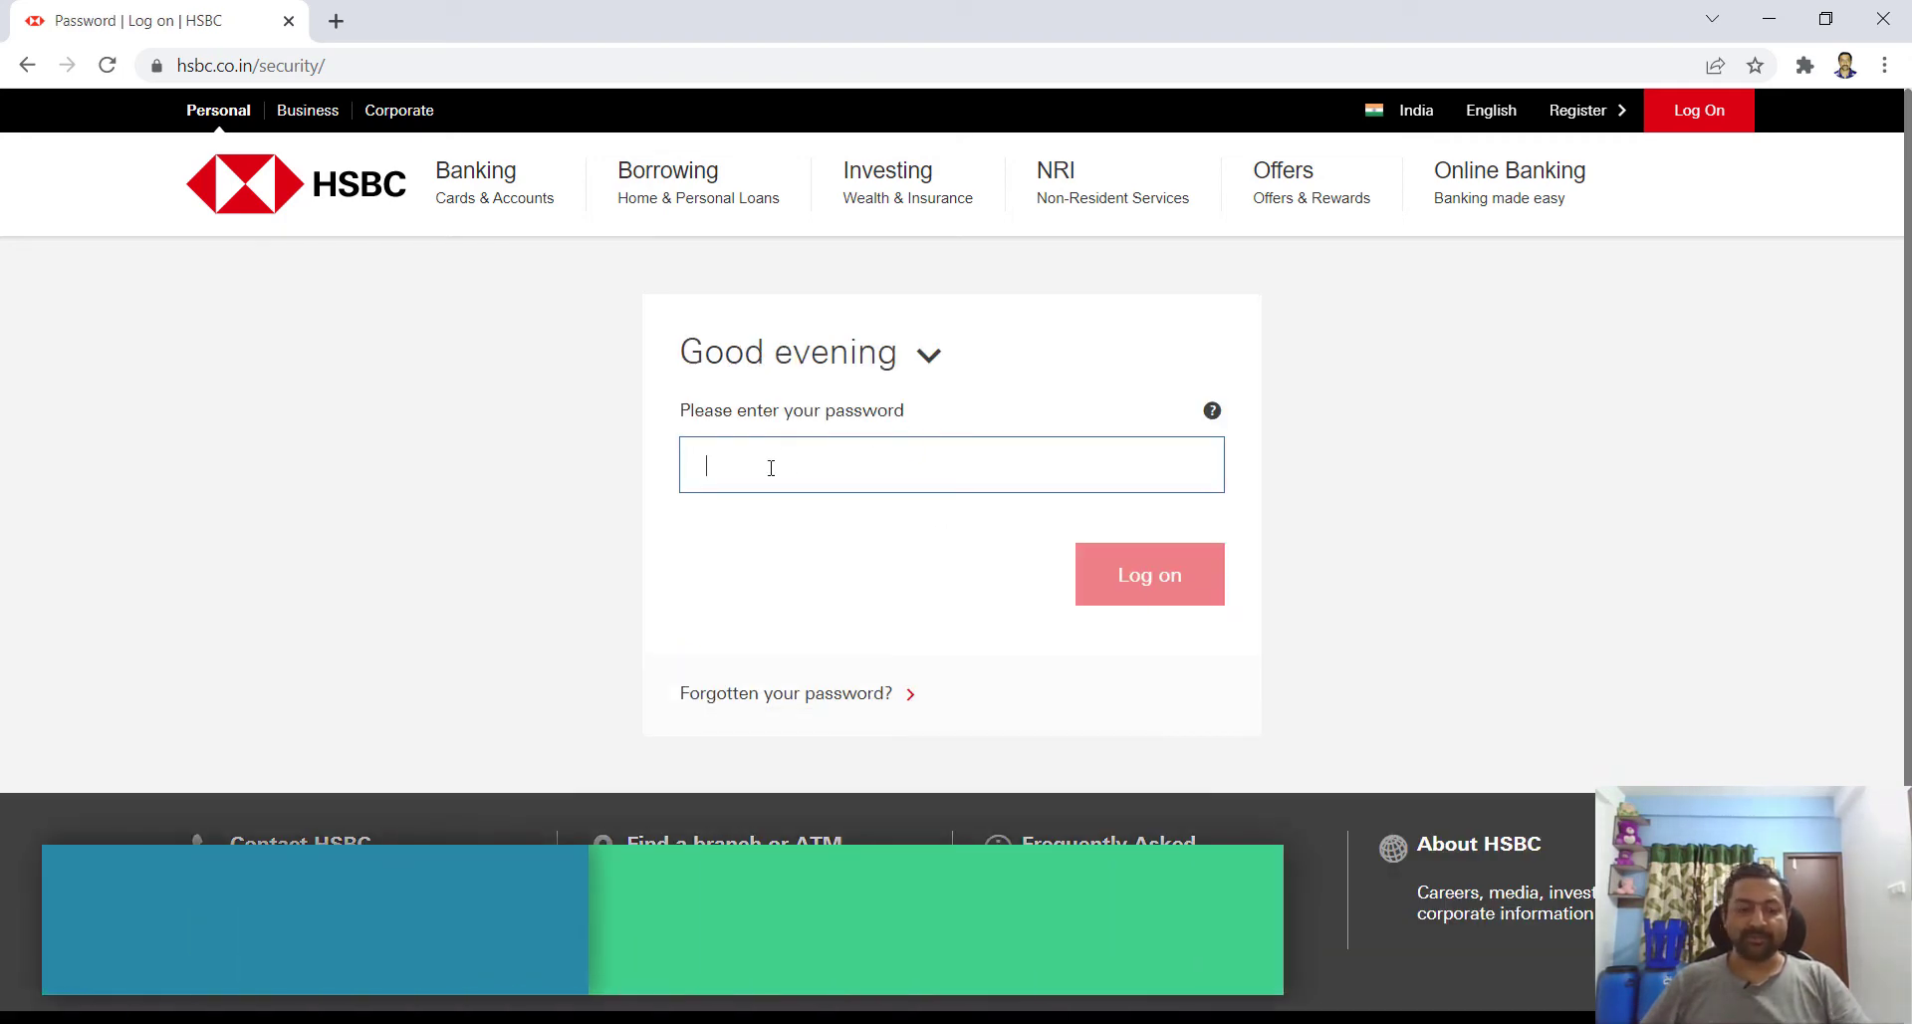
{"action": "key", "text": "ctrl+v"}
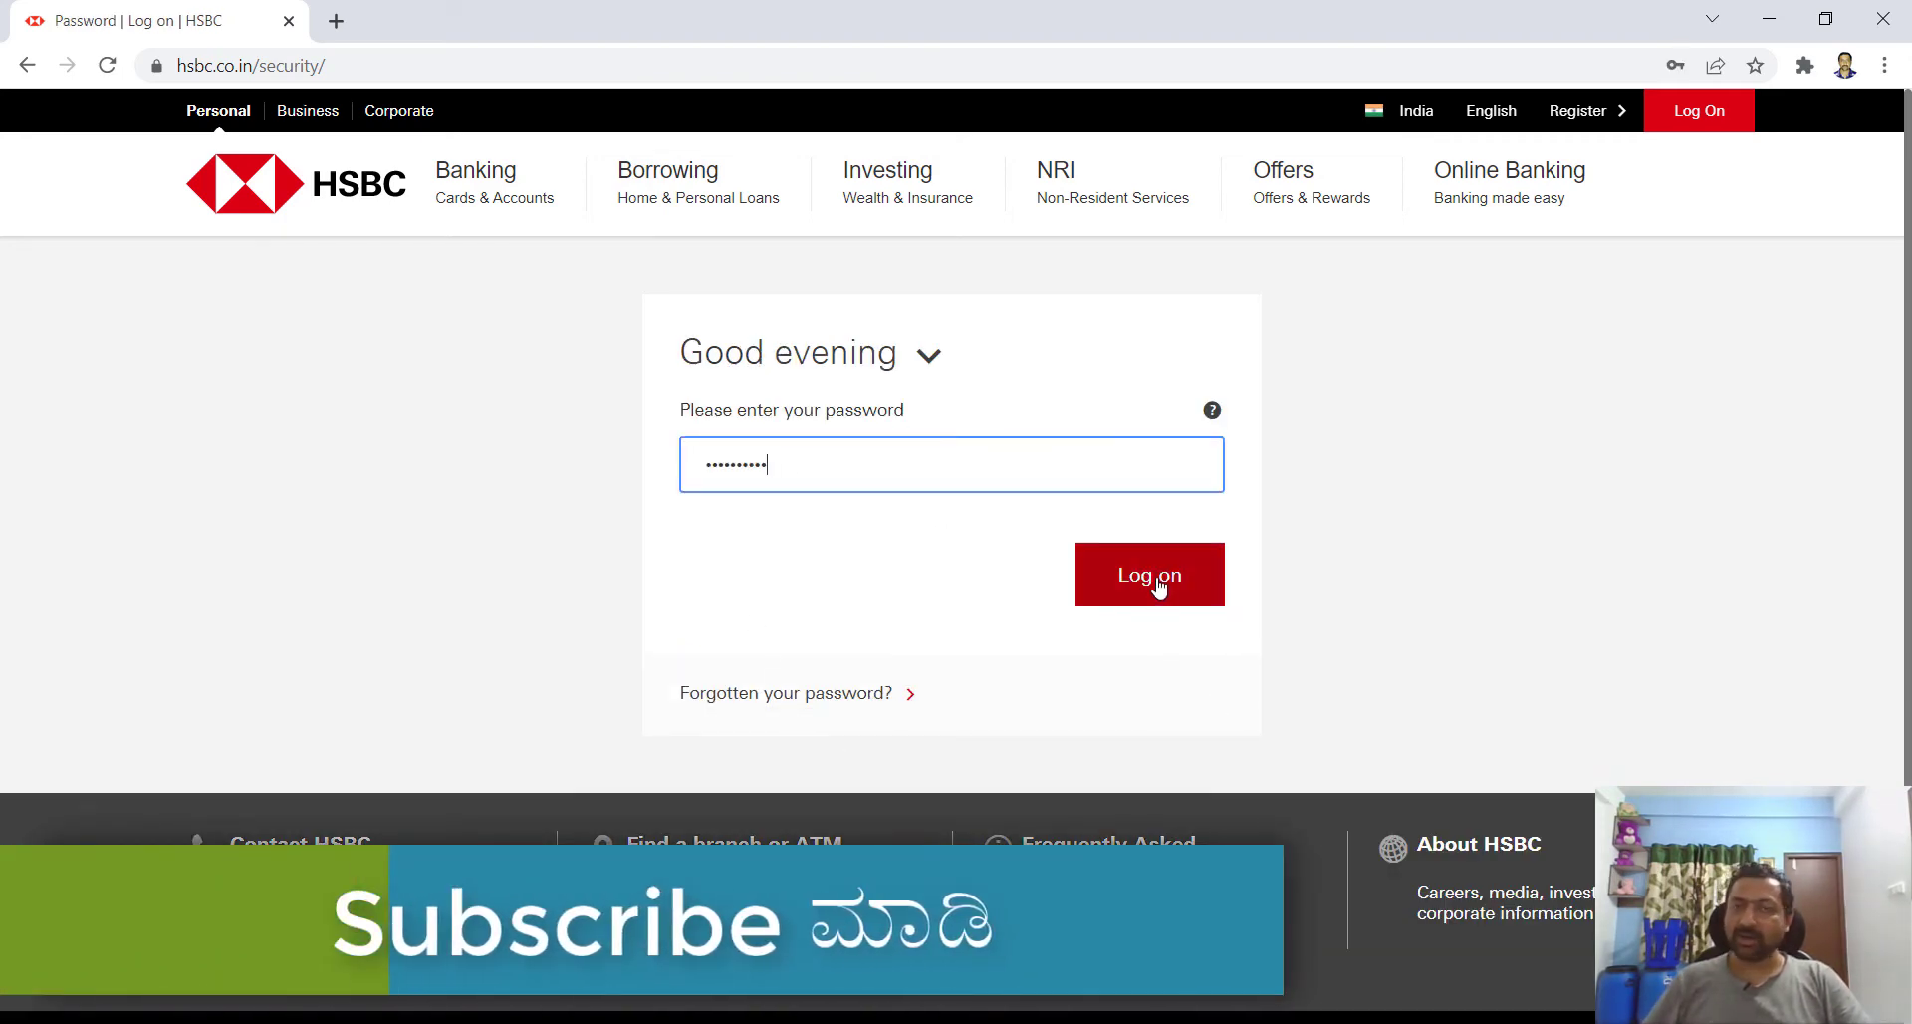
{"action": "left_click", "coordinate": [1158, 586]}
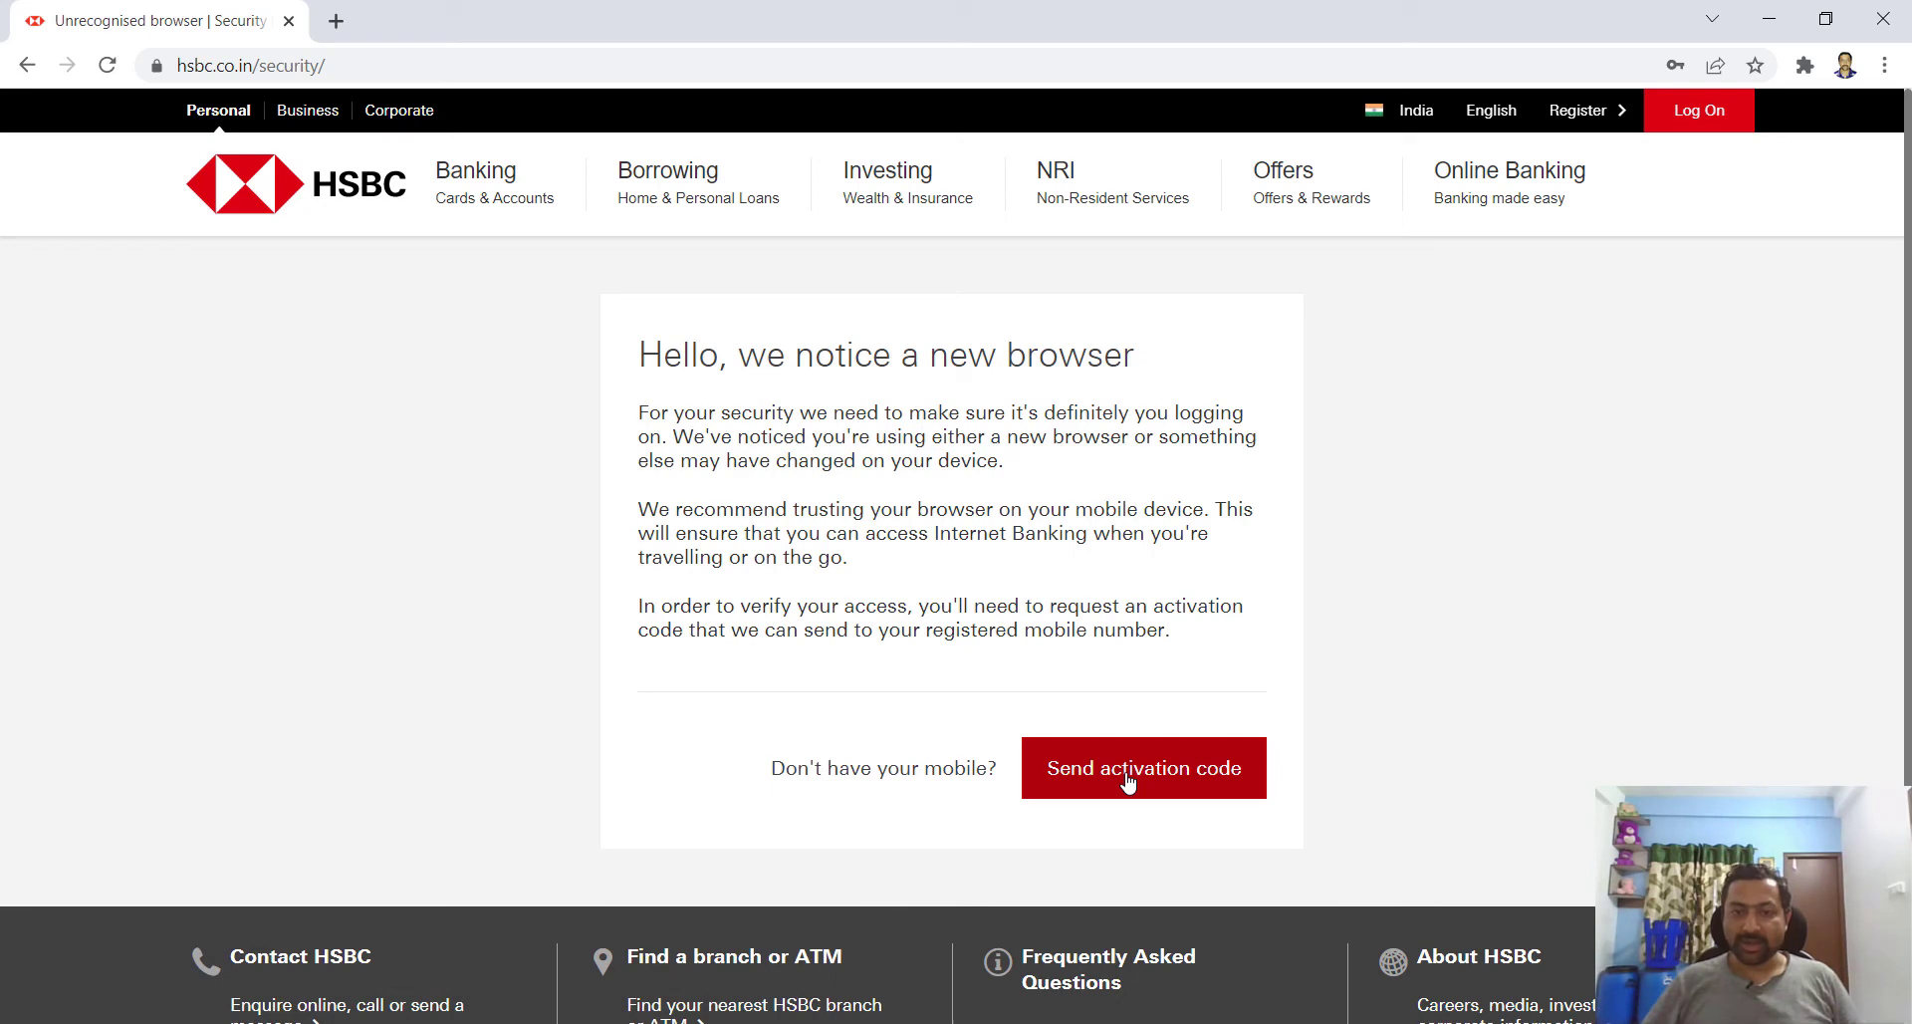
- Enter the SMS activation code sent to the registered mobile and trust this browser
{"action": "left_click", "coordinate": [1128, 784]}
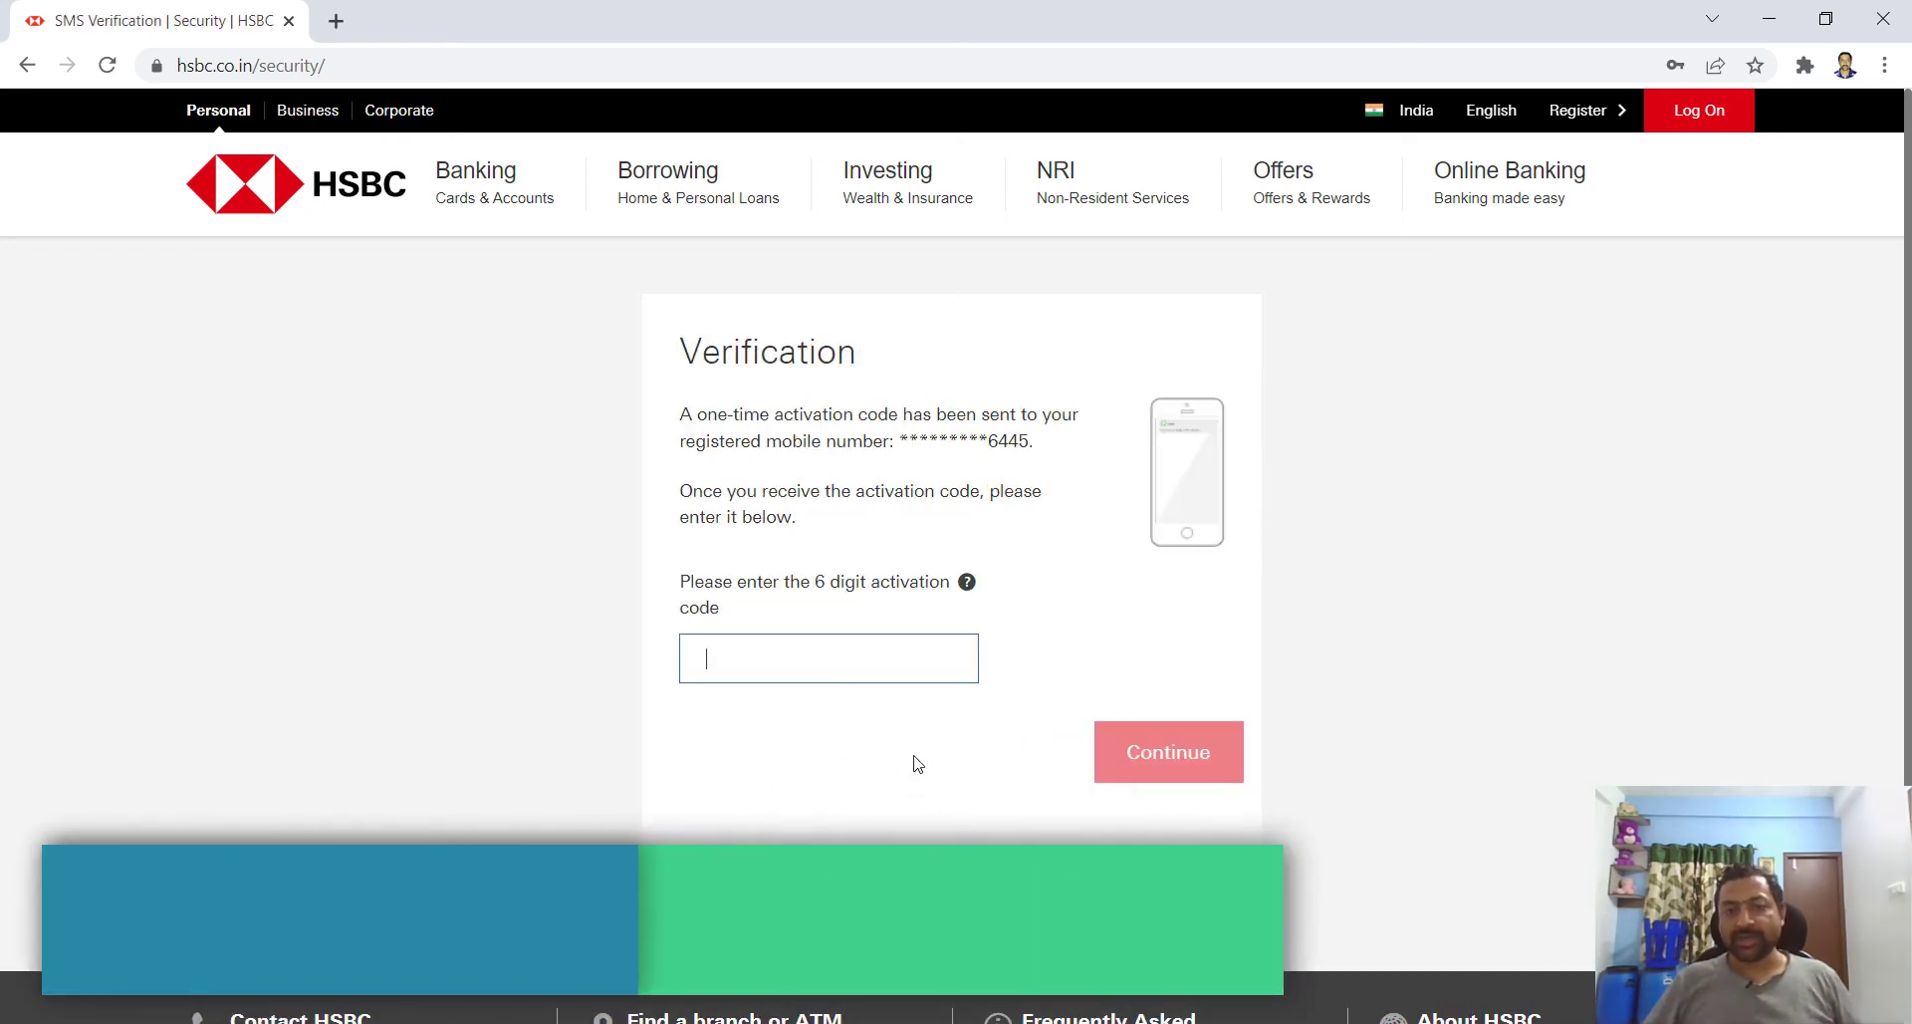
{"action": "left_click", "coordinate": [886, 660]}
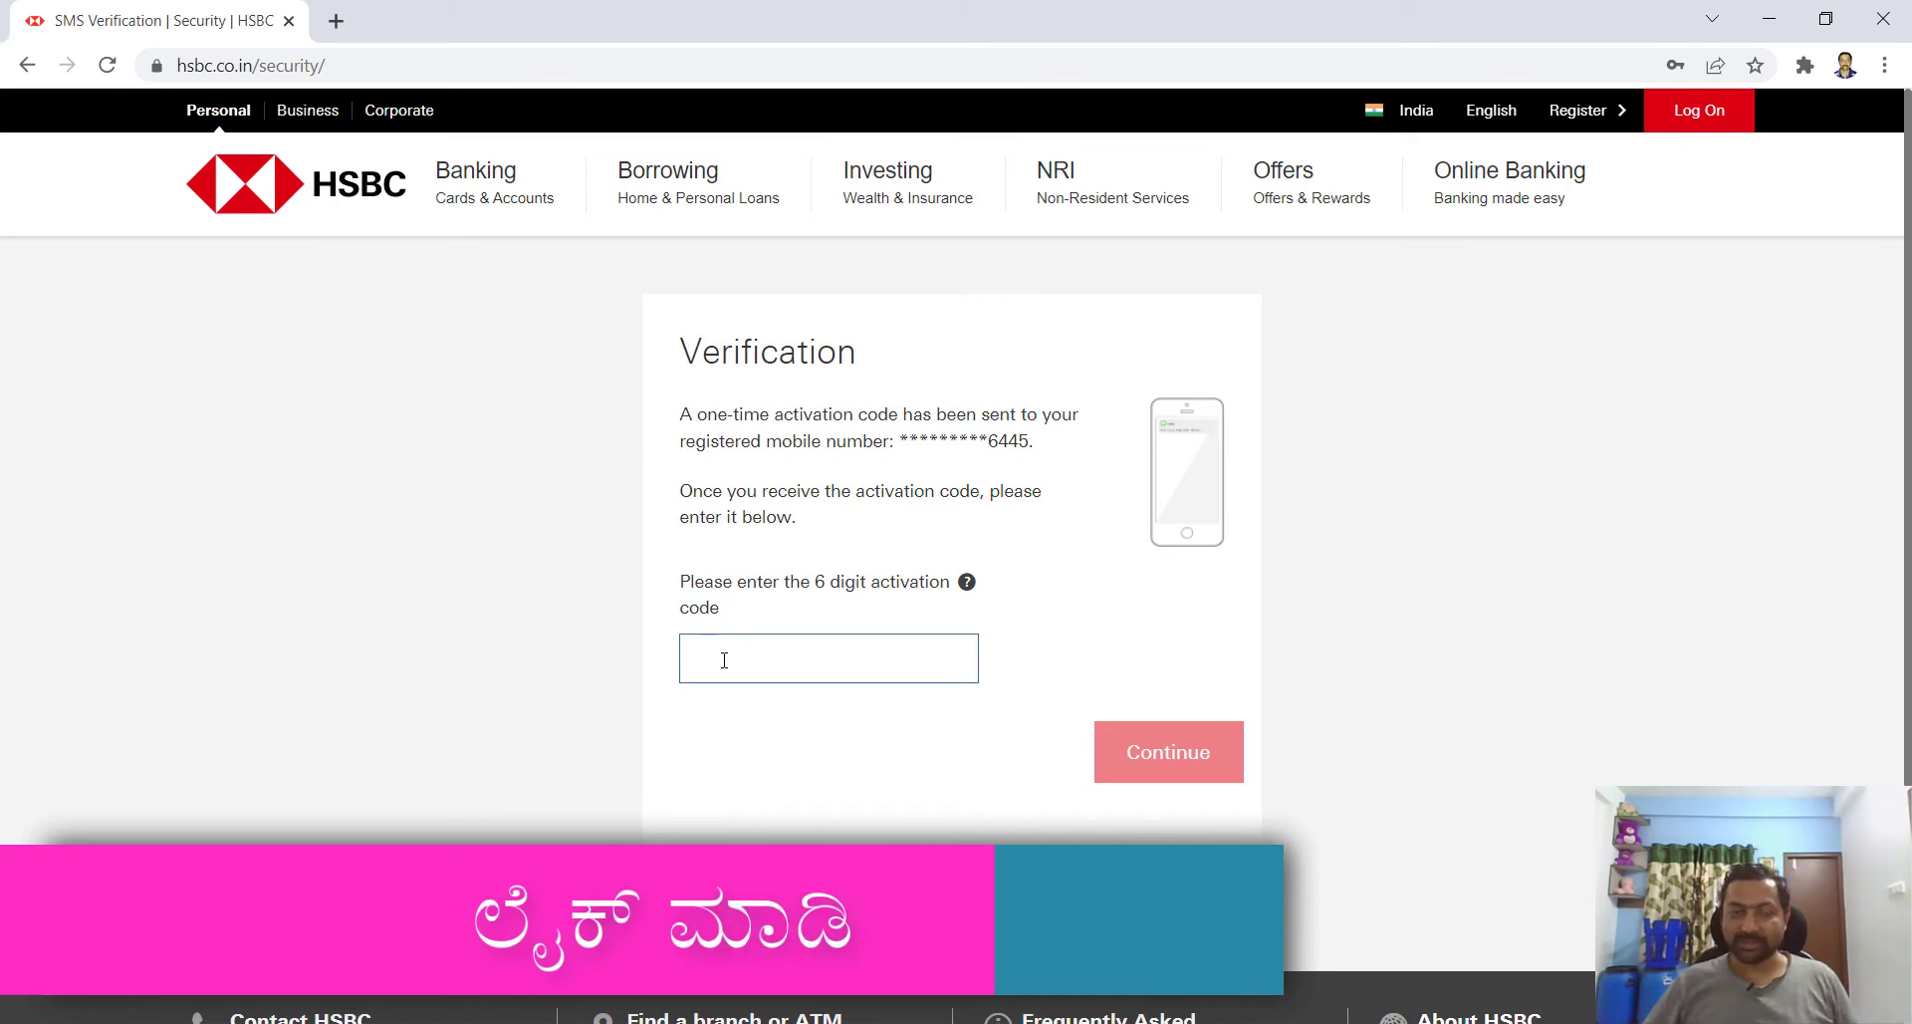
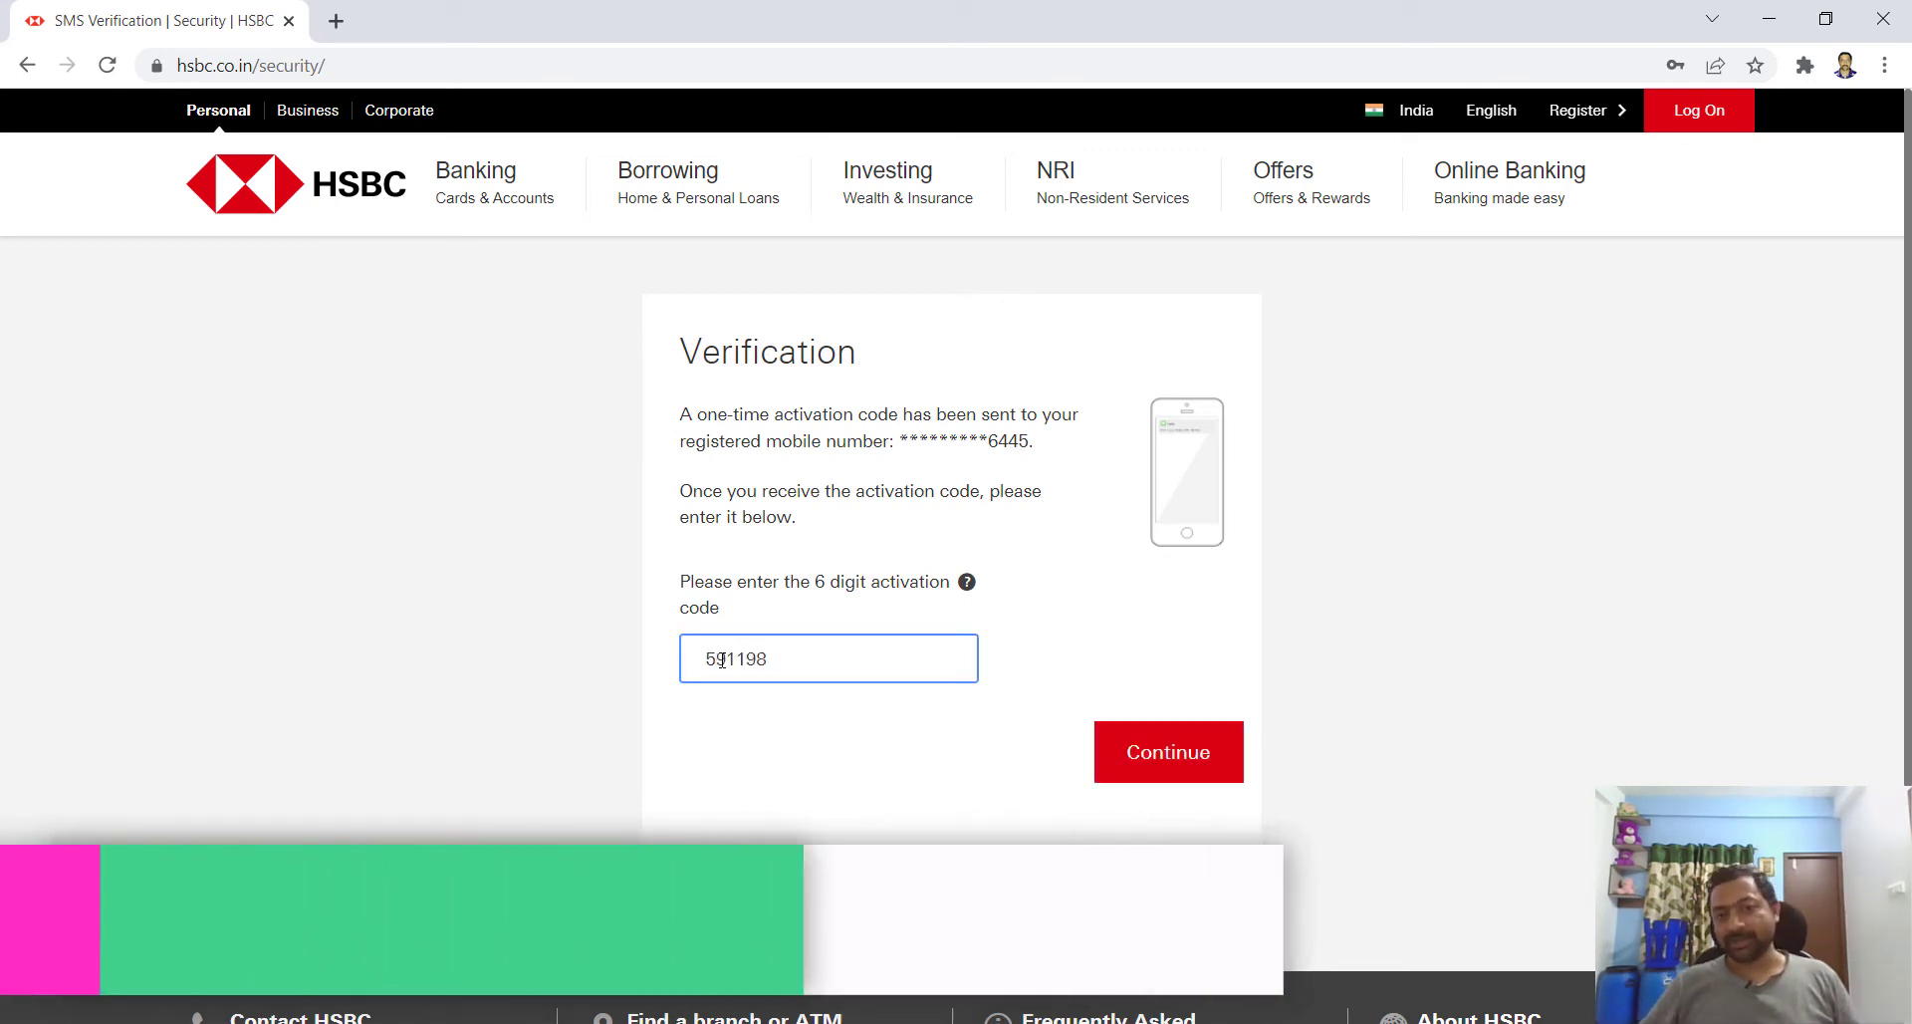
{"action": "left_click", "coordinate": [1170, 757]}
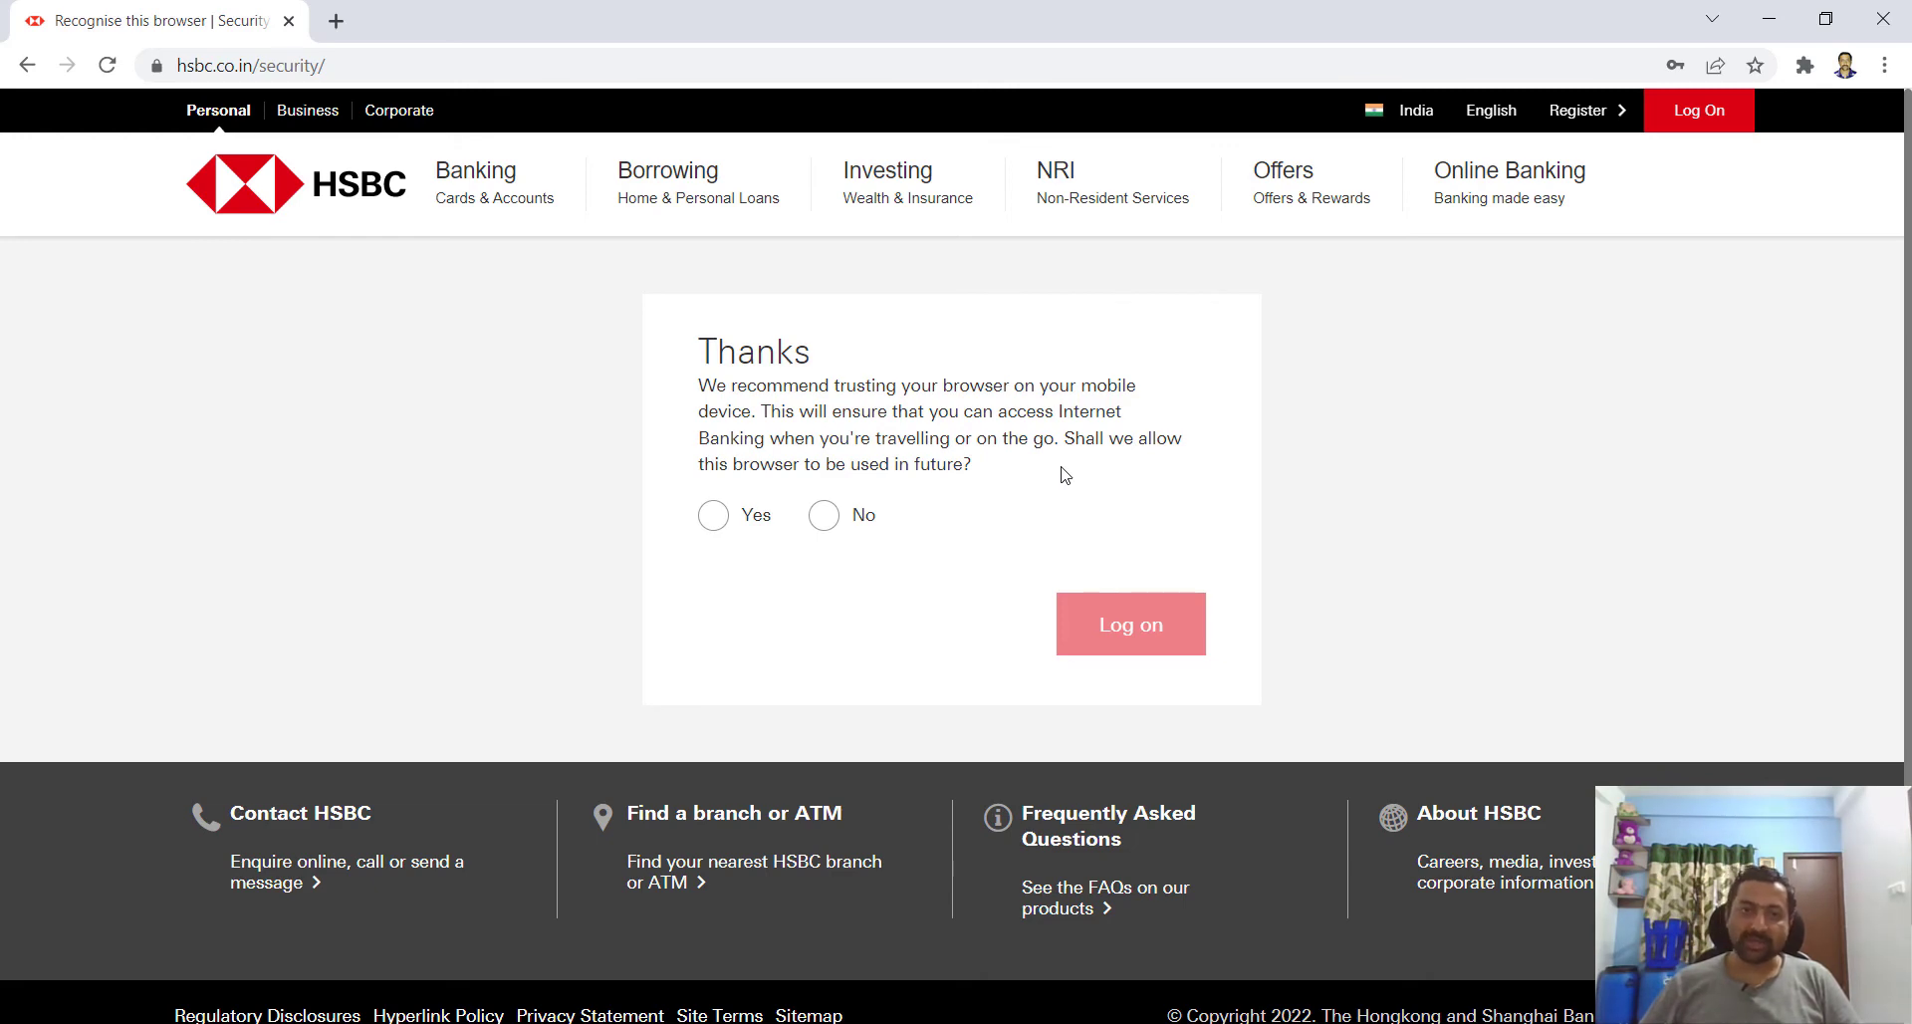
{"action": "left_click", "coordinate": [718, 523]}
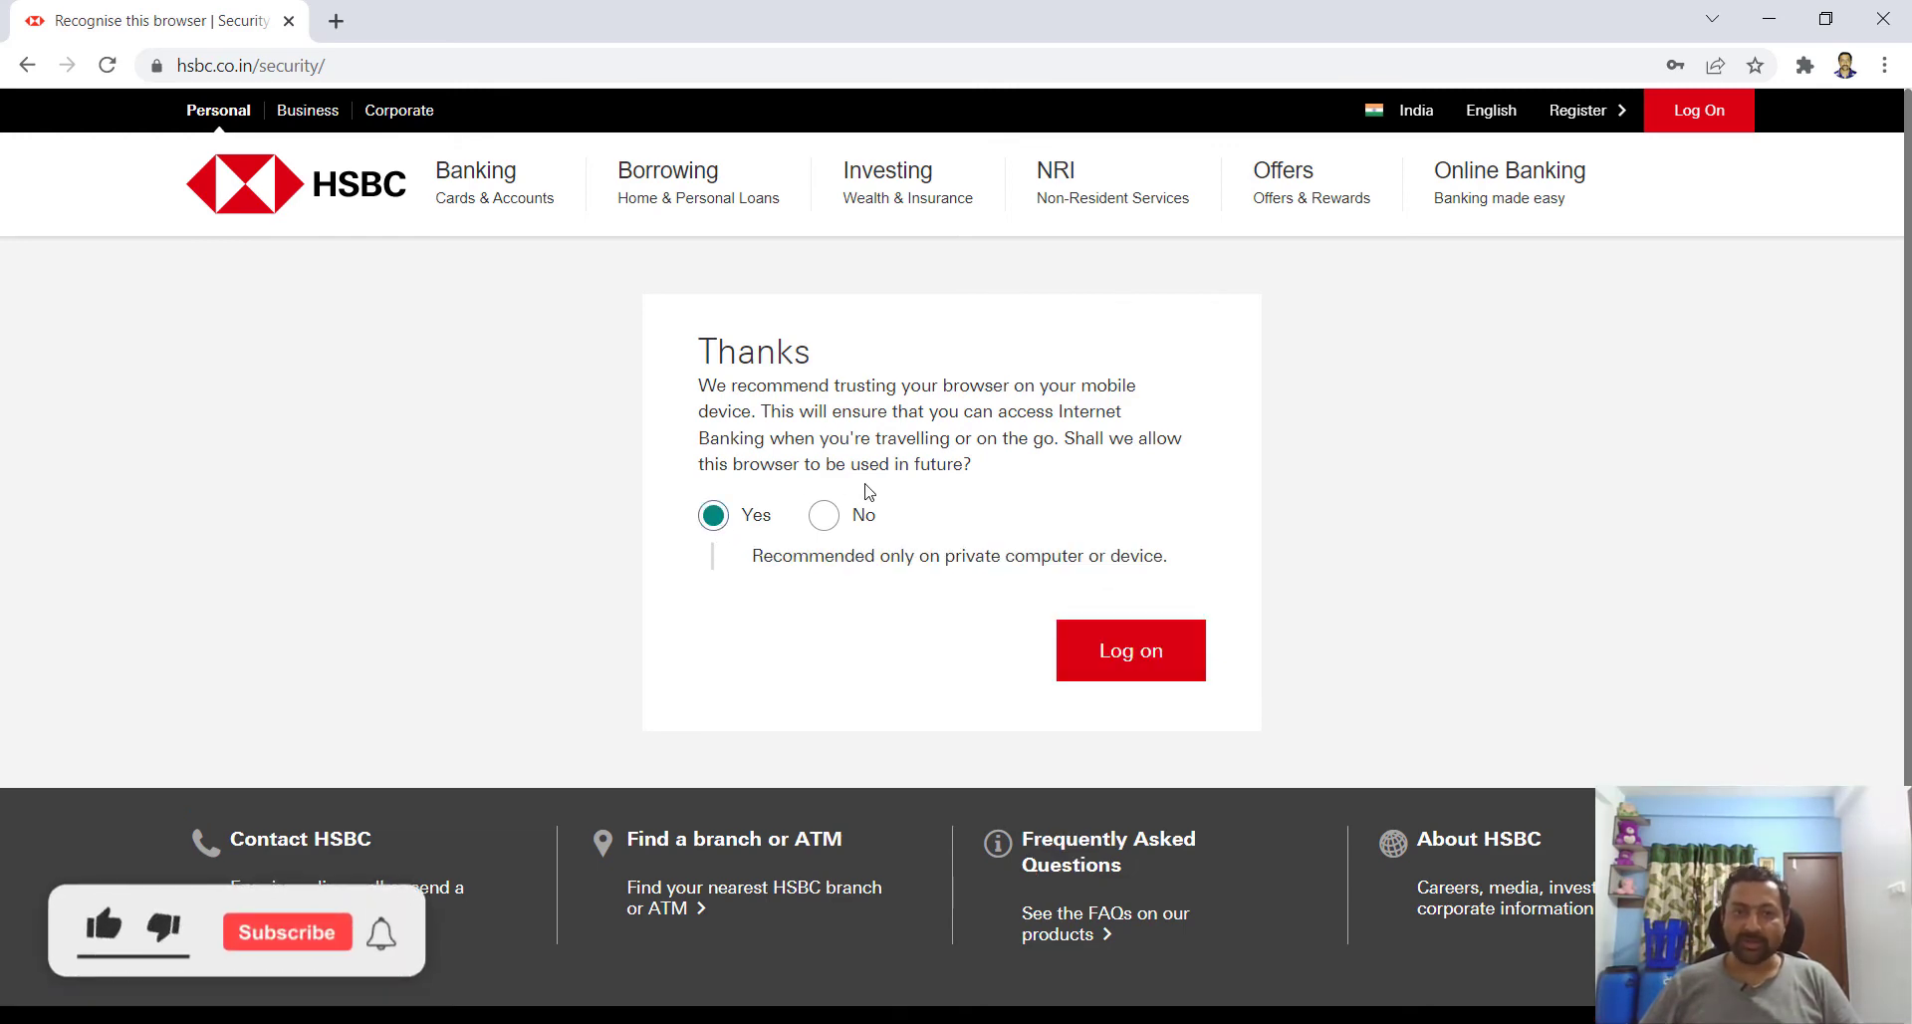
{"action": "left_click", "coordinate": [1122, 657]}
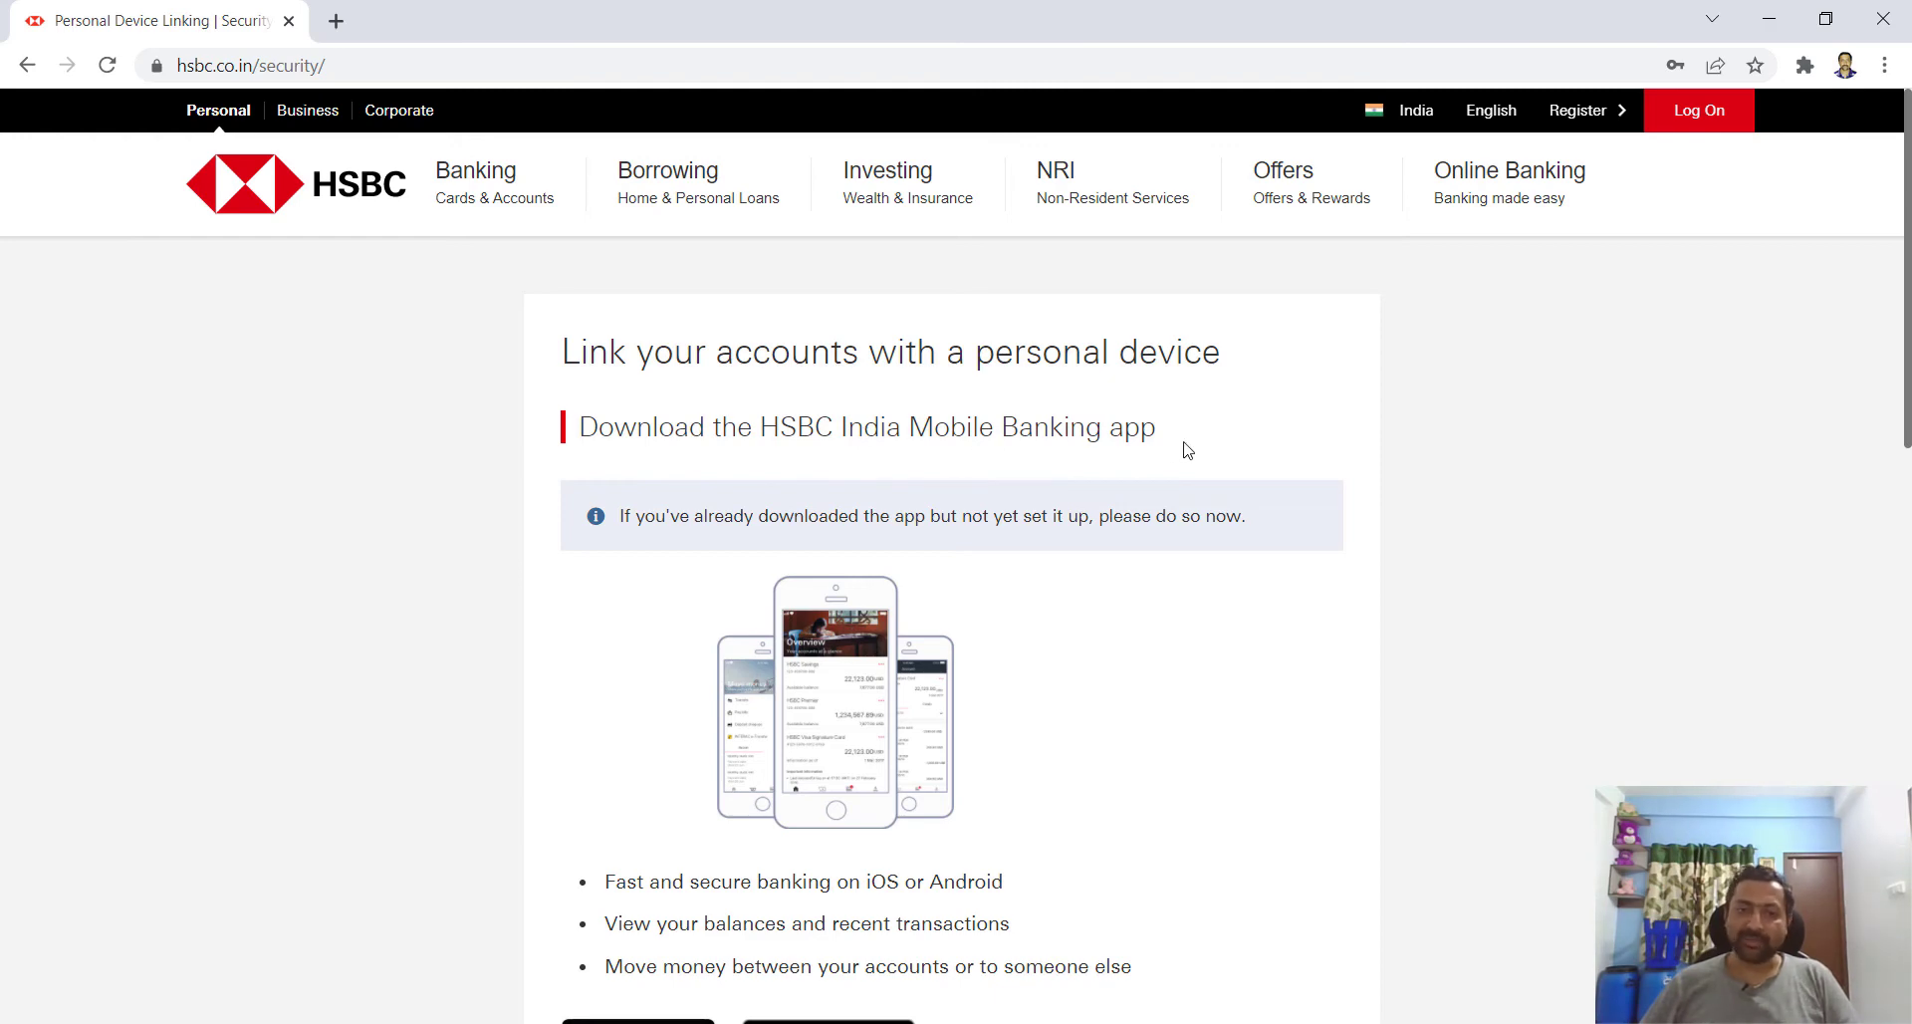
- Skip Personal Device Linking and continue to the accounts dashboard
{"action": "scroll", "coordinate": [1150, 572], "scroll_direction": "down", "scroll_amount": 6}
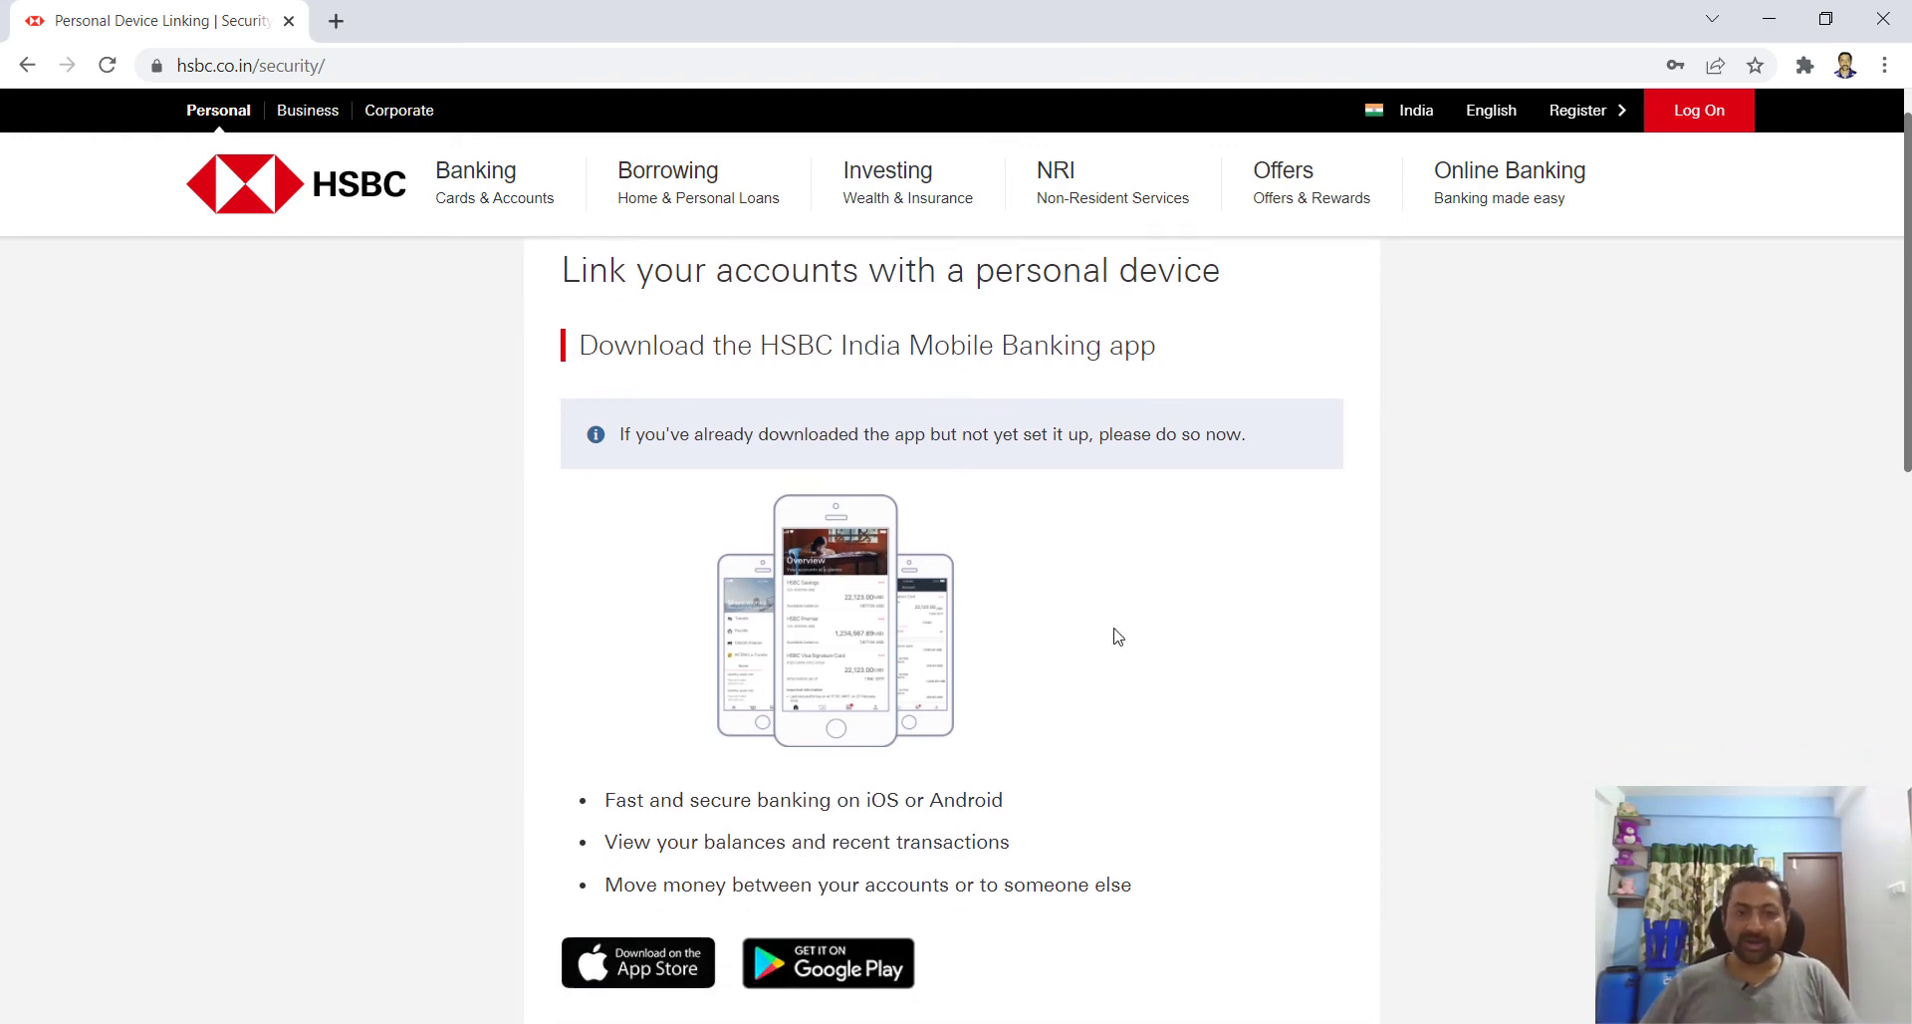
{"action": "scroll", "coordinate": [1115, 633], "scroll_direction": "down", "scroll_amount": 9}
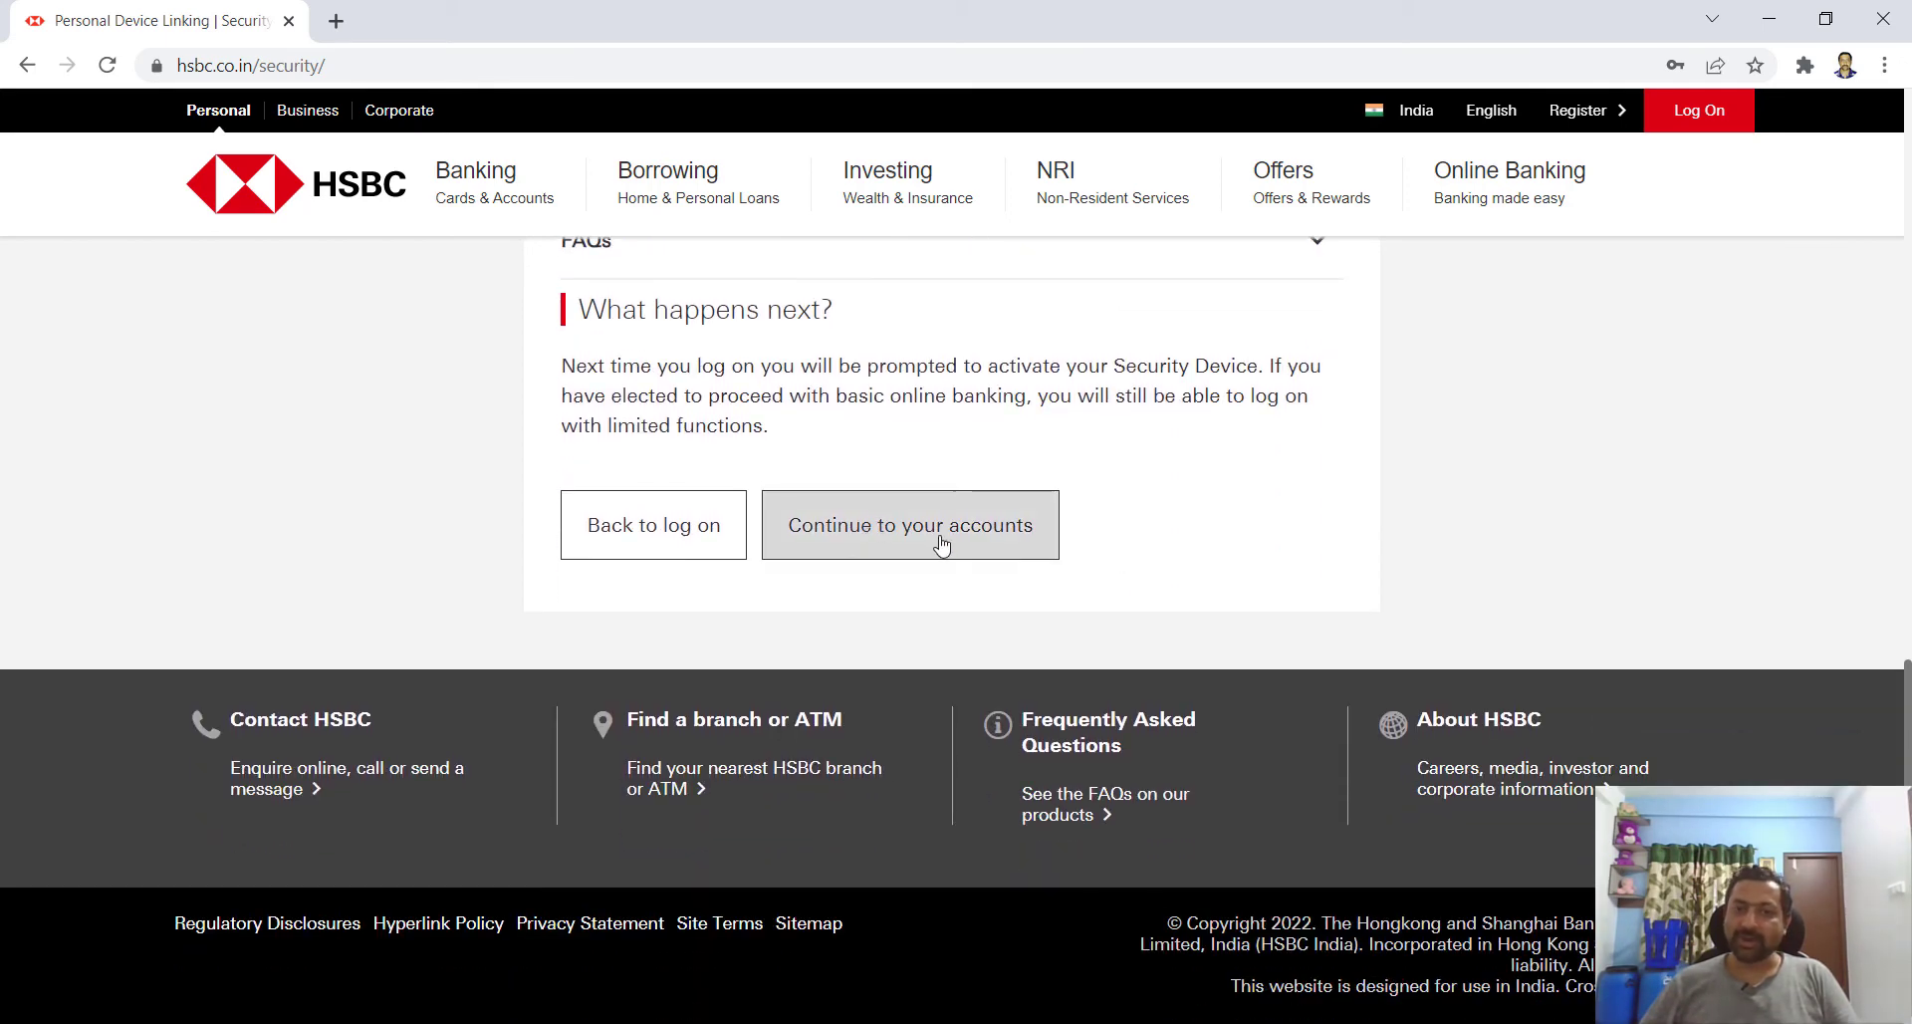
{"action": "left_click", "coordinate": [940, 544]}
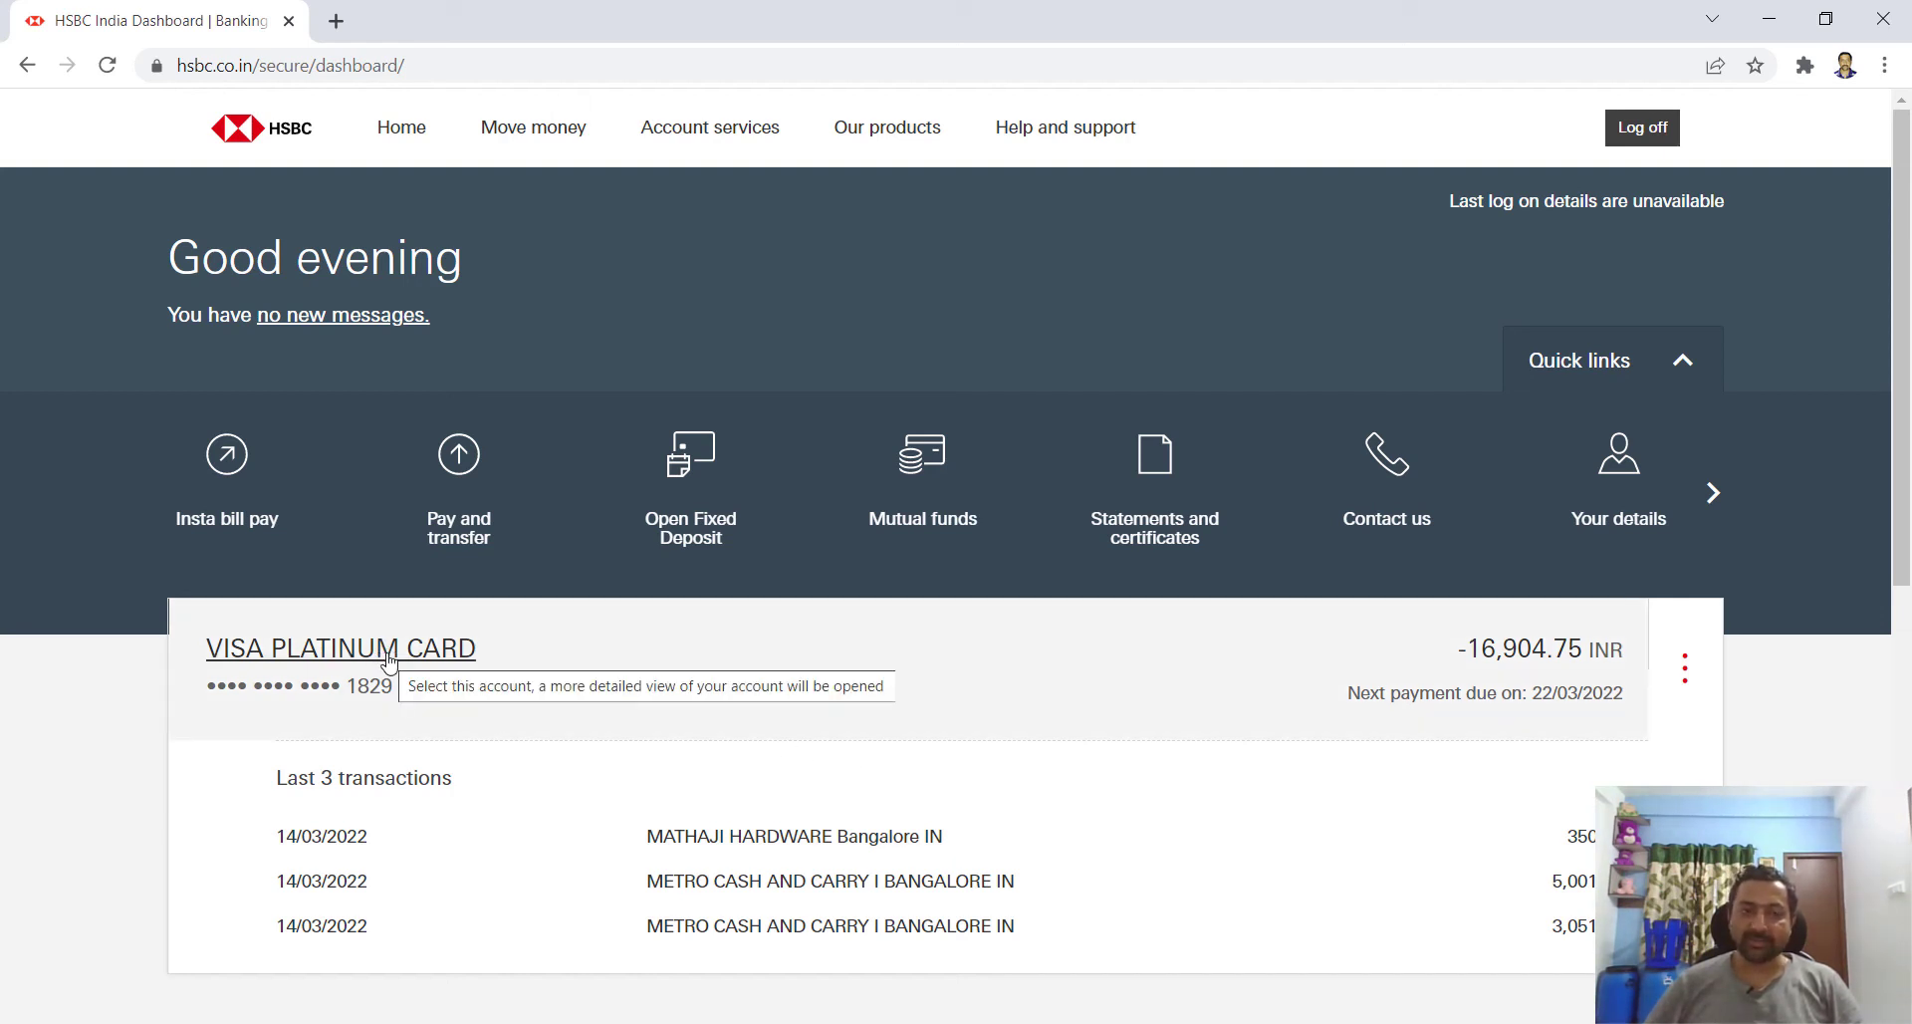
- Show the Visa Platinum card's previous-statement transactions and expand its details, including 114,000.00 INR limit
{"action": "left_click", "coordinate": [388, 658]}
{"action": "scroll", "coordinate": [1216, 726], "scroll_direction": "down", "scroll_amount": 4}
{"action": "scroll", "coordinate": [1216, 726], "scroll_direction": "down", "scroll_amount": 2}
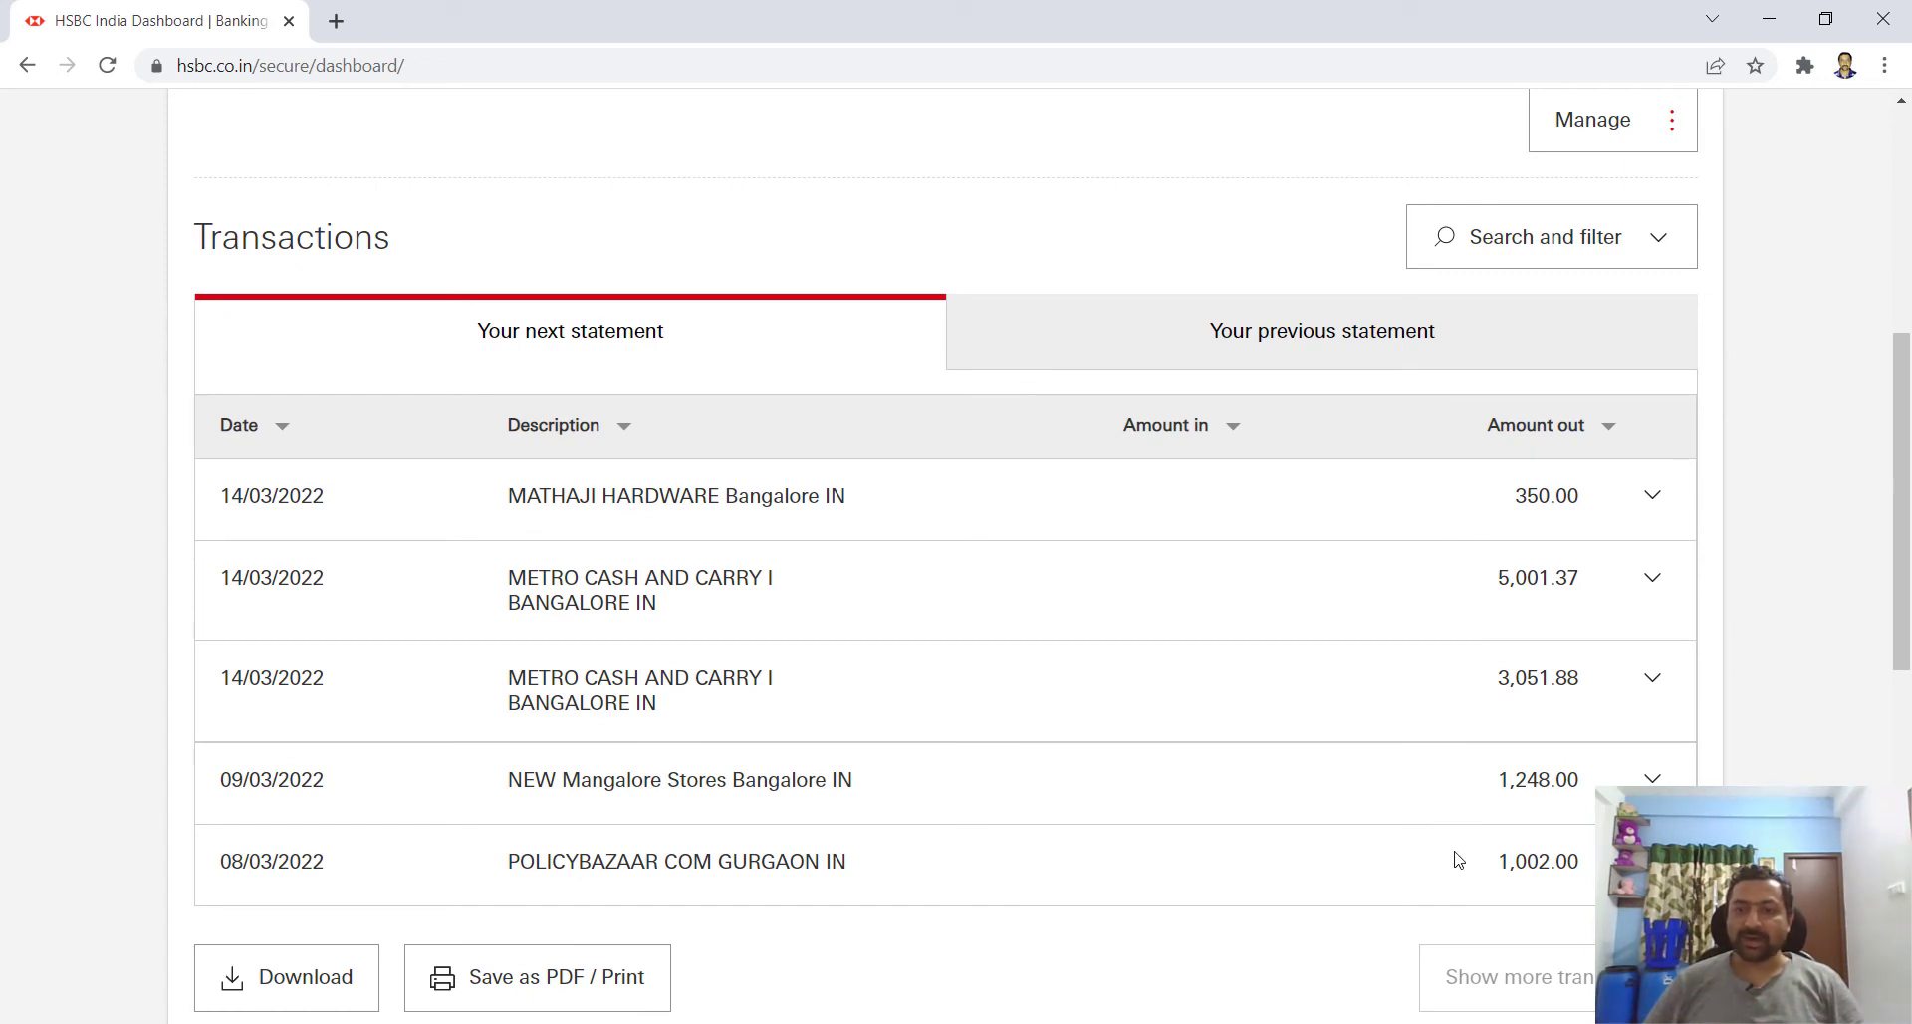
{"action": "left_click", "coordinate": [1306, 349]}
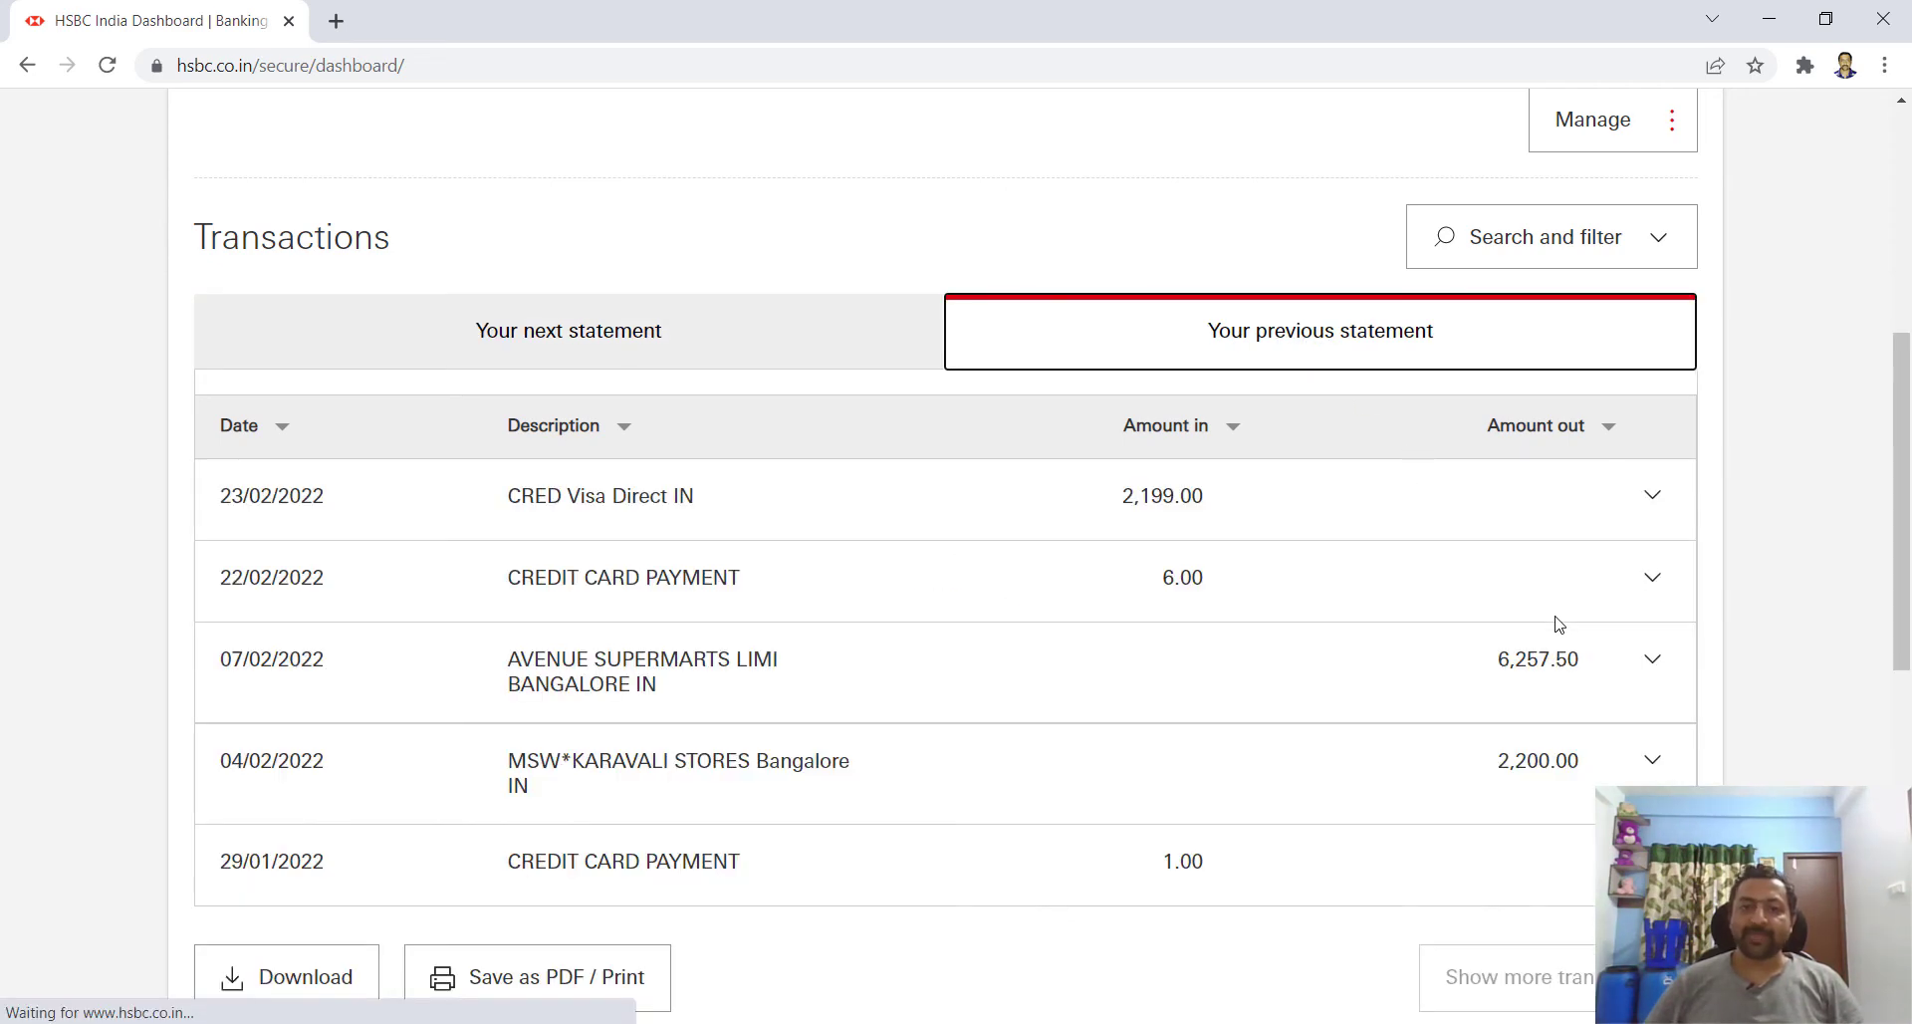
{"action": "scroll", "coordinate": [1442, 648], "scroll_direction": "down", "scroll_amount": 1}
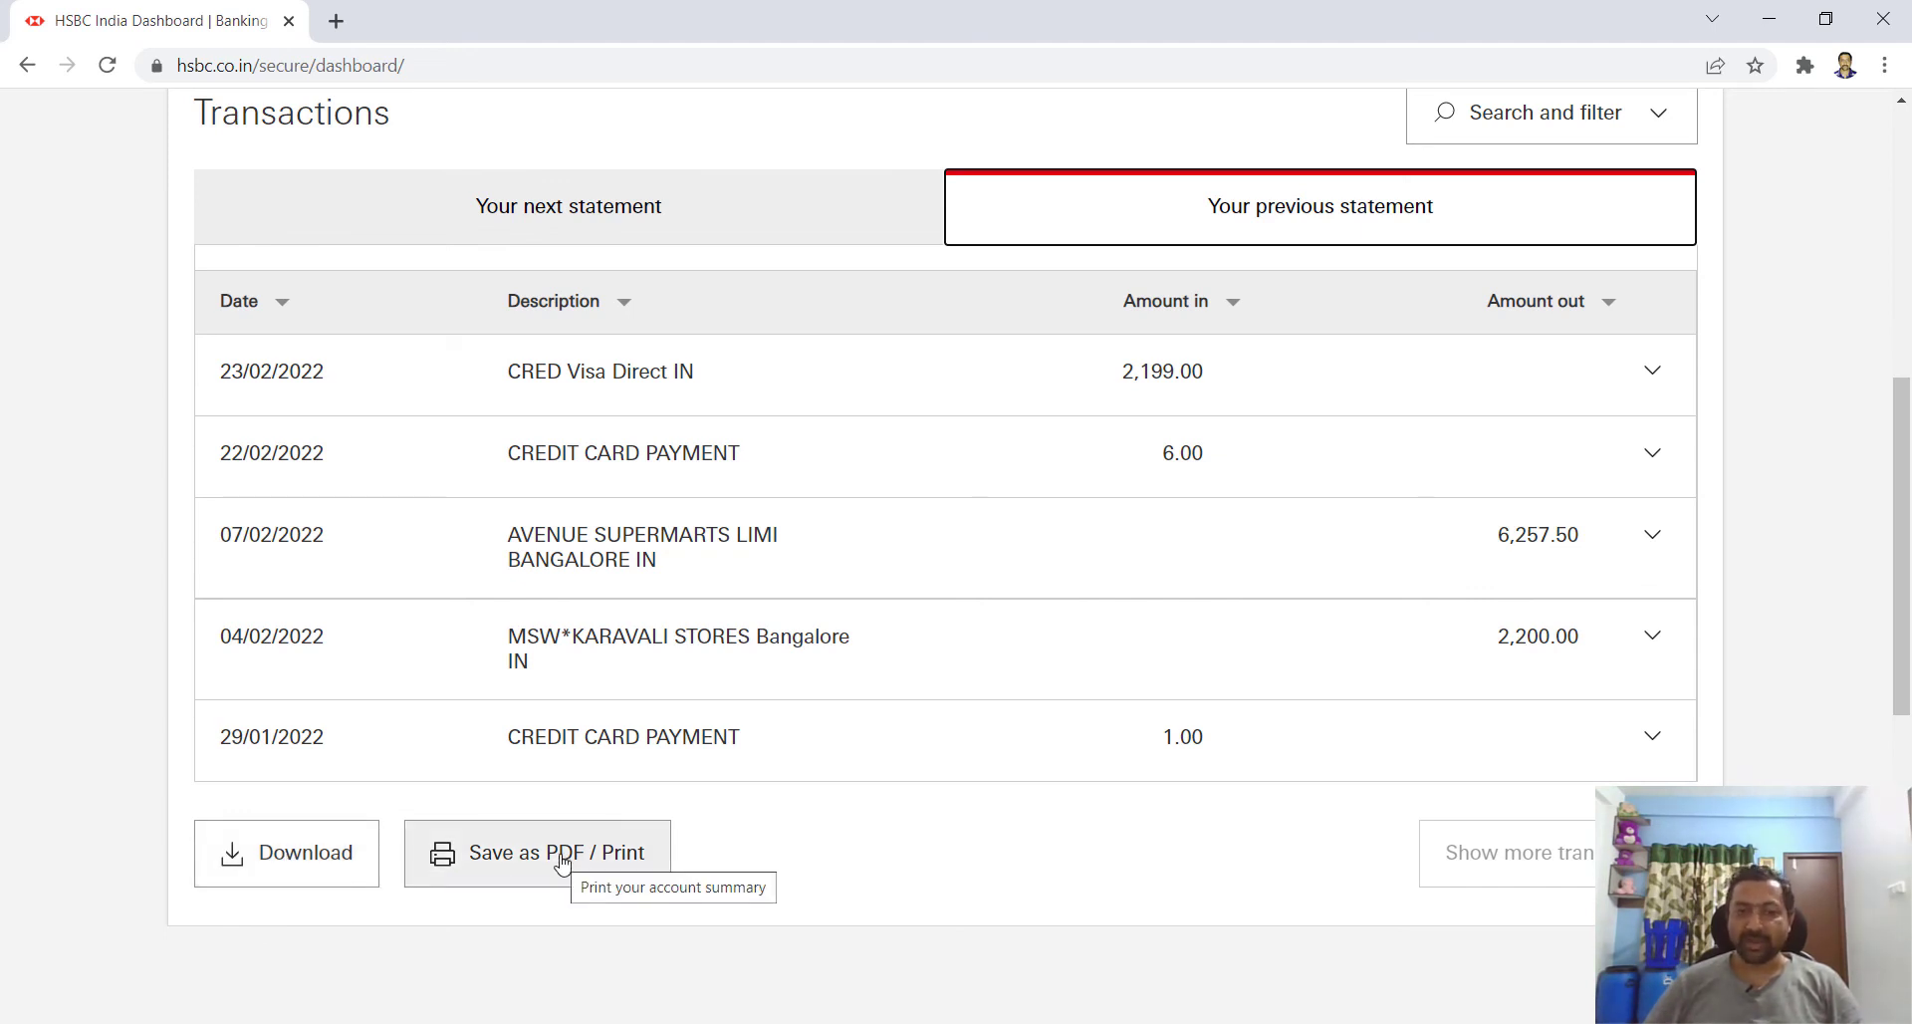
{"action": "scroll", "coordinate": [384, 406], "scroll_direction": "up", "scroll_amount": 5}
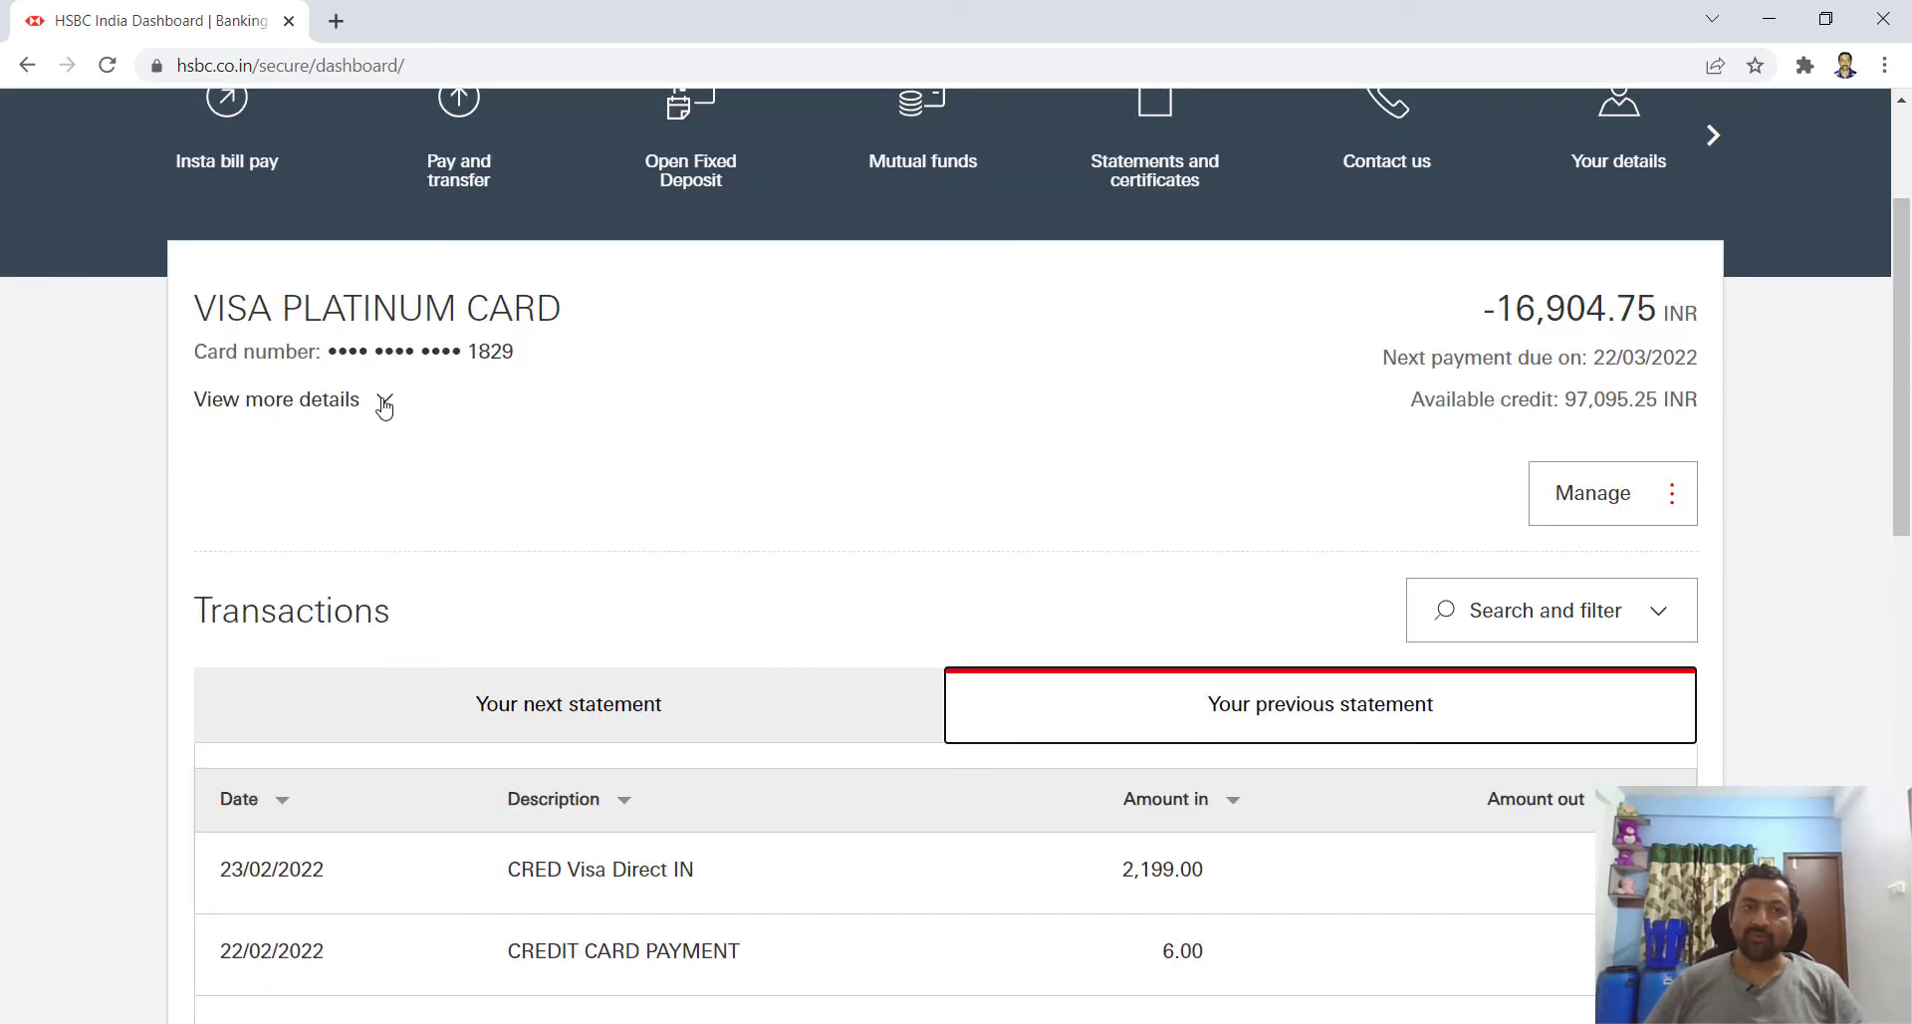
{"action": "left_click", "coordinate": [384, 403]}
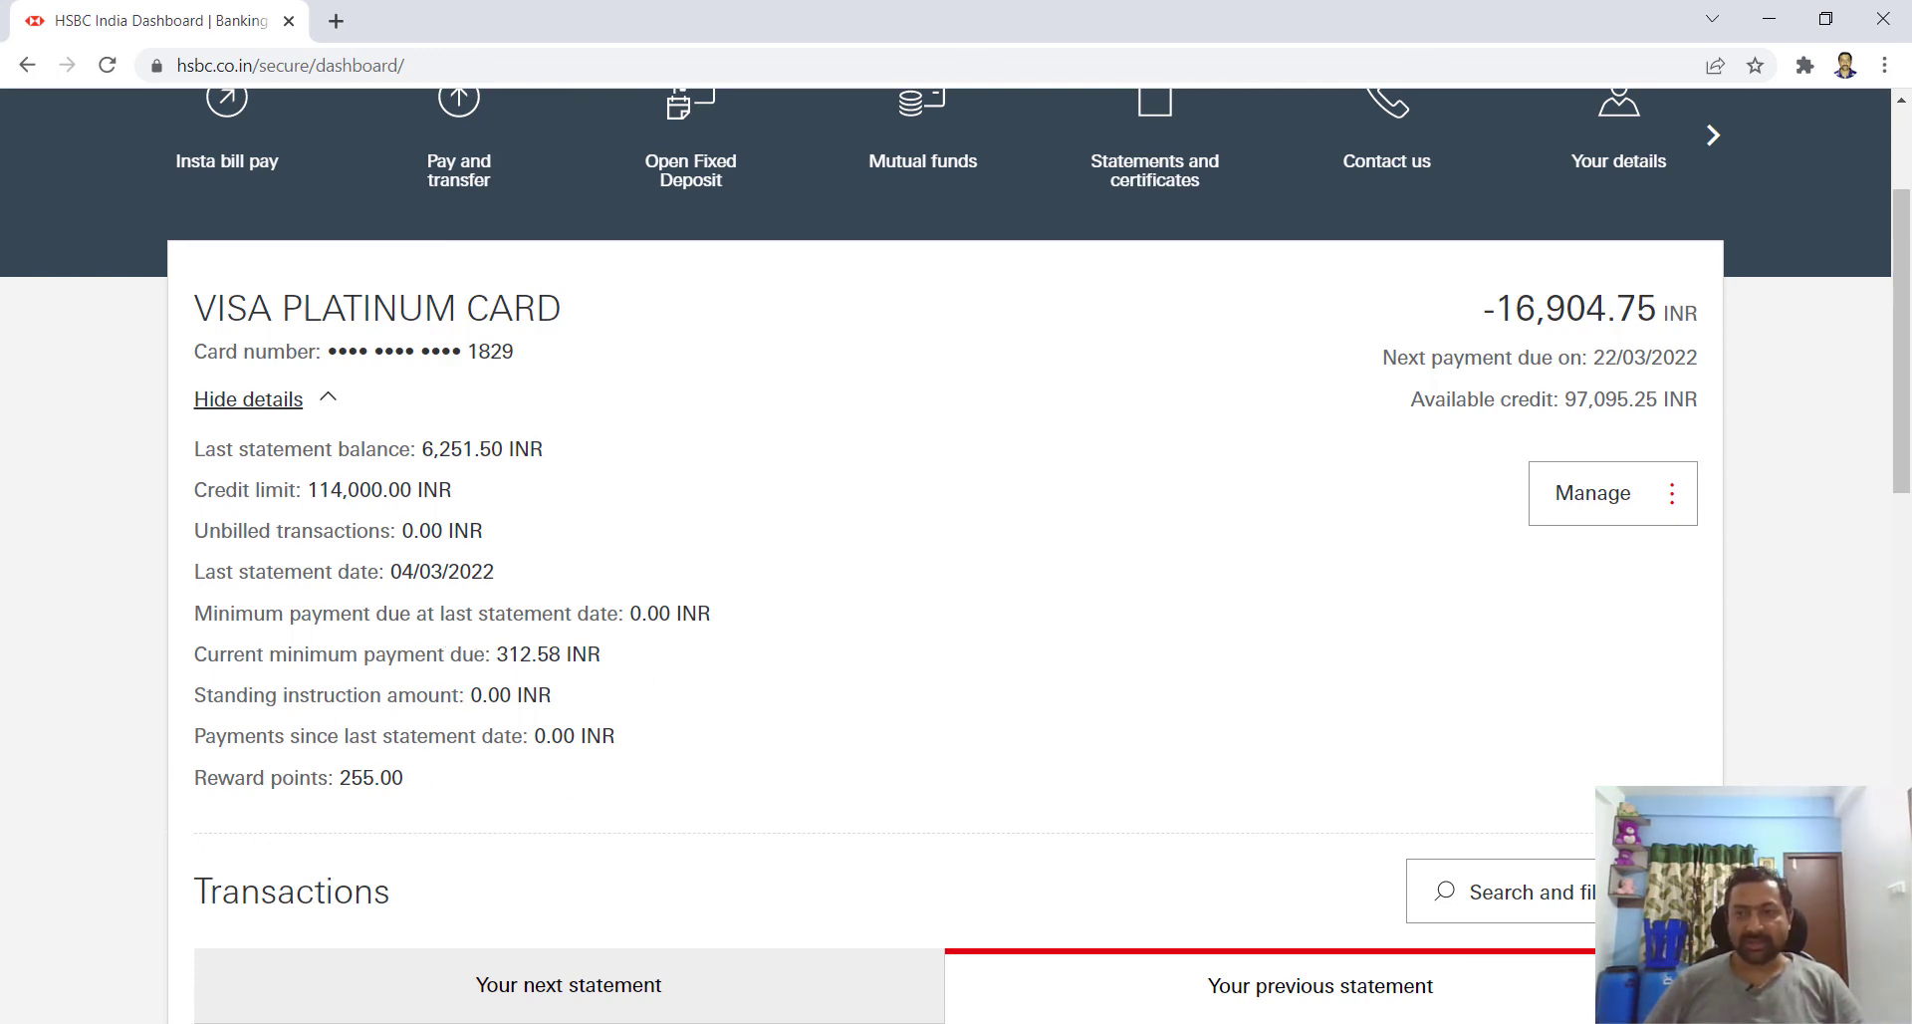
{"action": "scroll", "coordinate": [1097, 691], "scroll_direction": "up", "scroll_amount": 3}
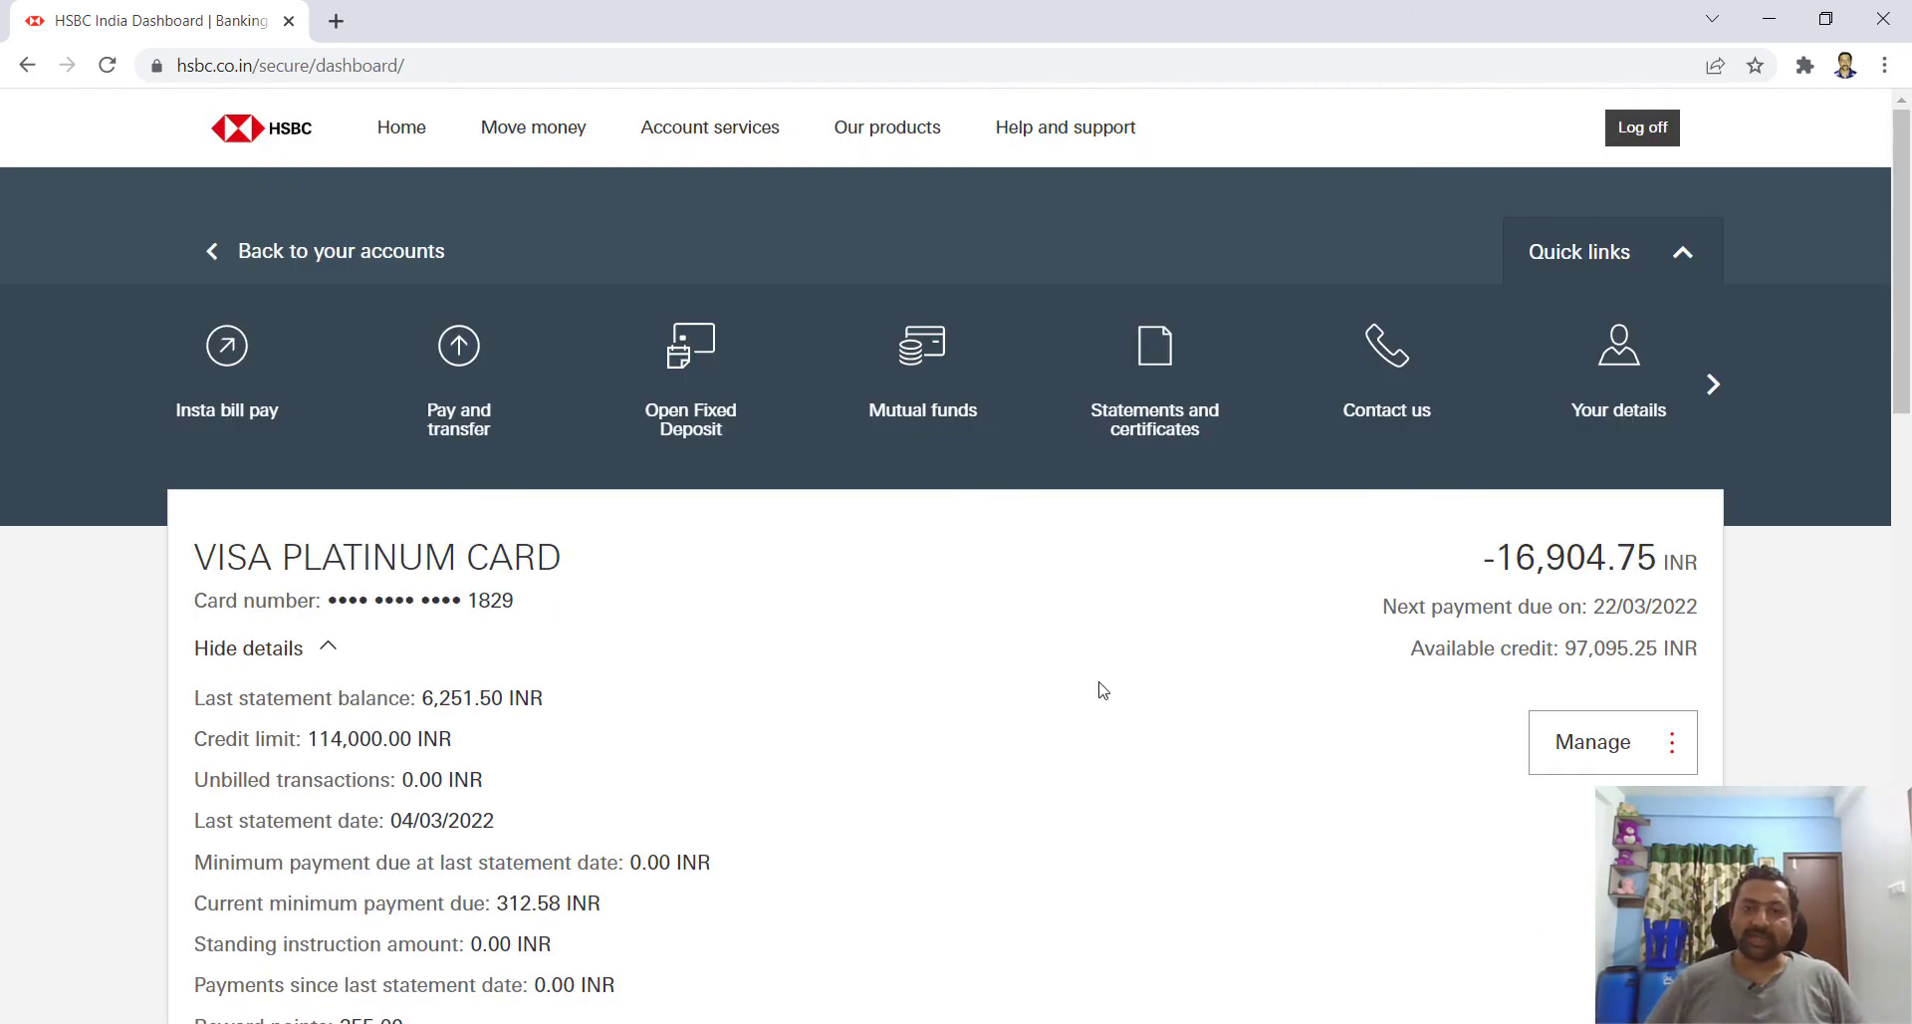